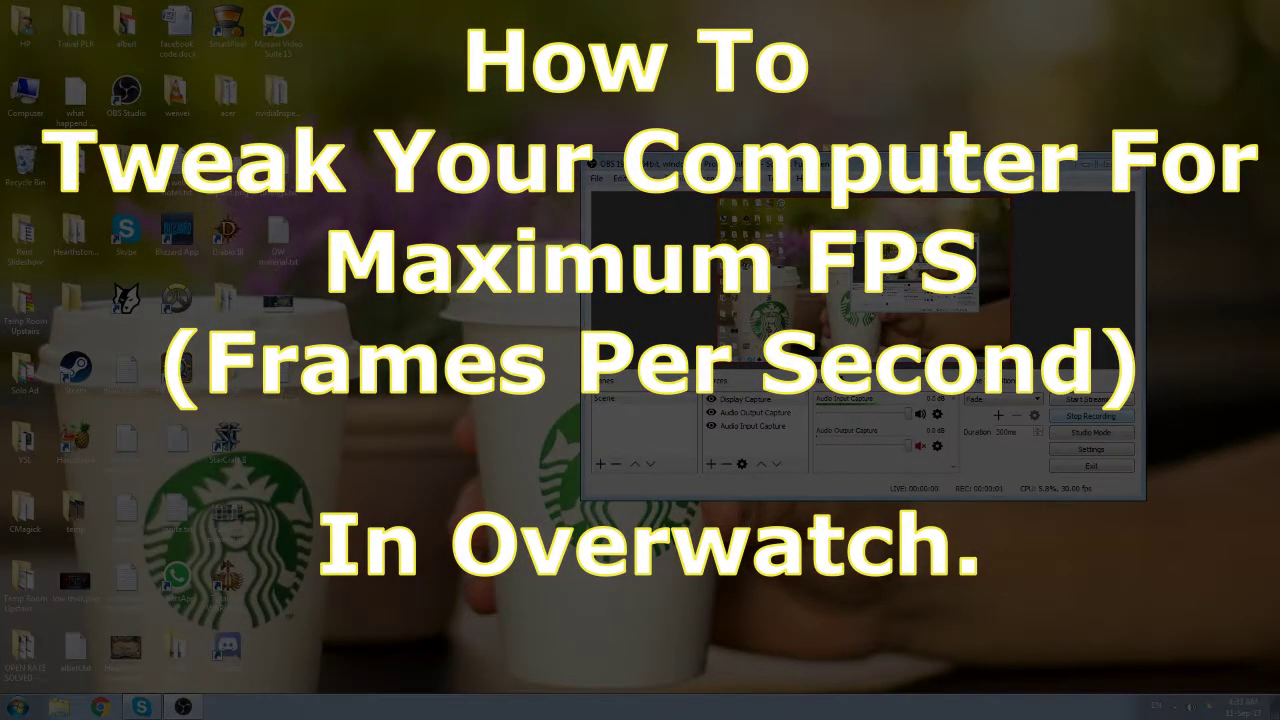
# Bring up the Windows 7 Start menu with the Windows key.
pyautogui.press('super')
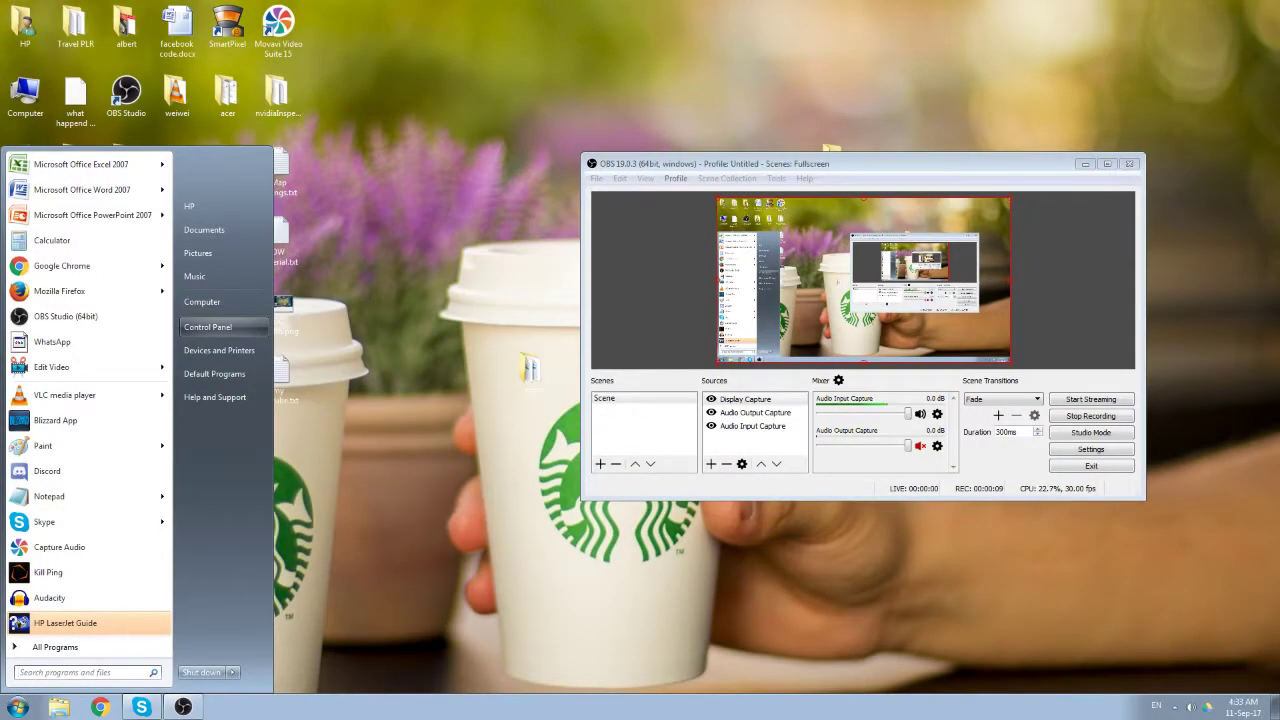
# Go from Control Panel to User Accounts and open the Manage Accounts list.
pyautogui.press('Return')
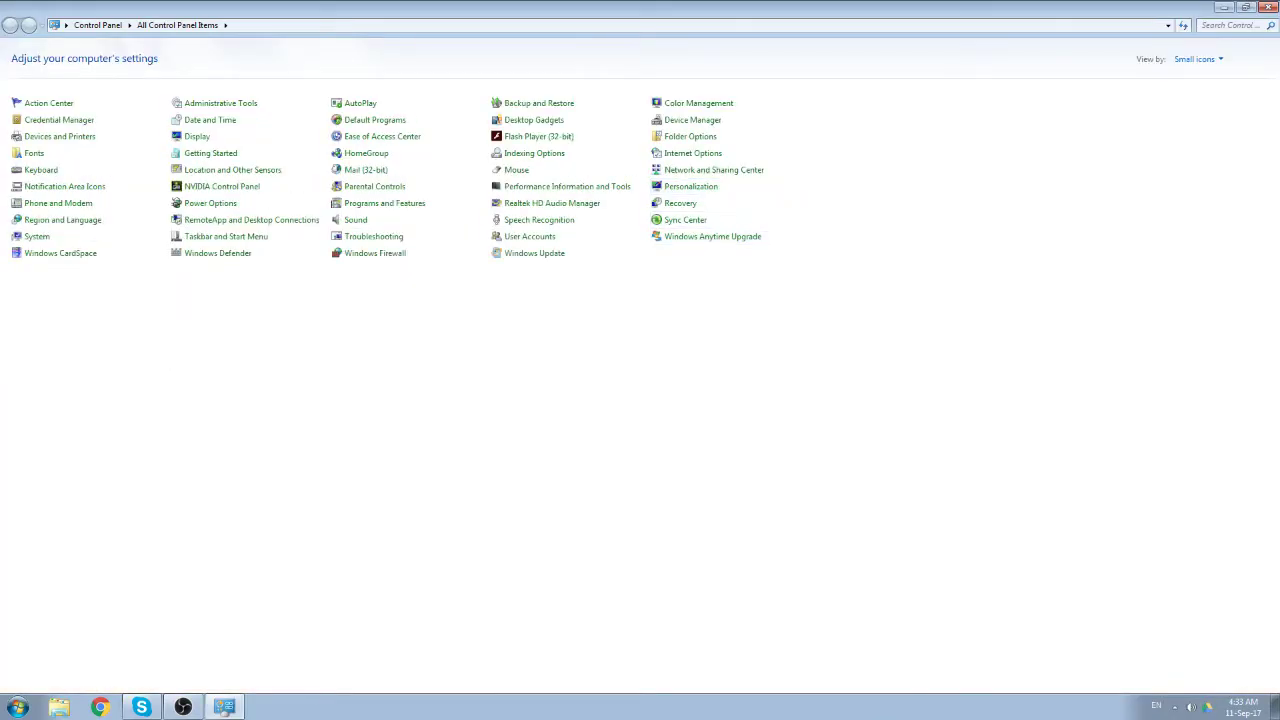
pyautogui.press('Return')
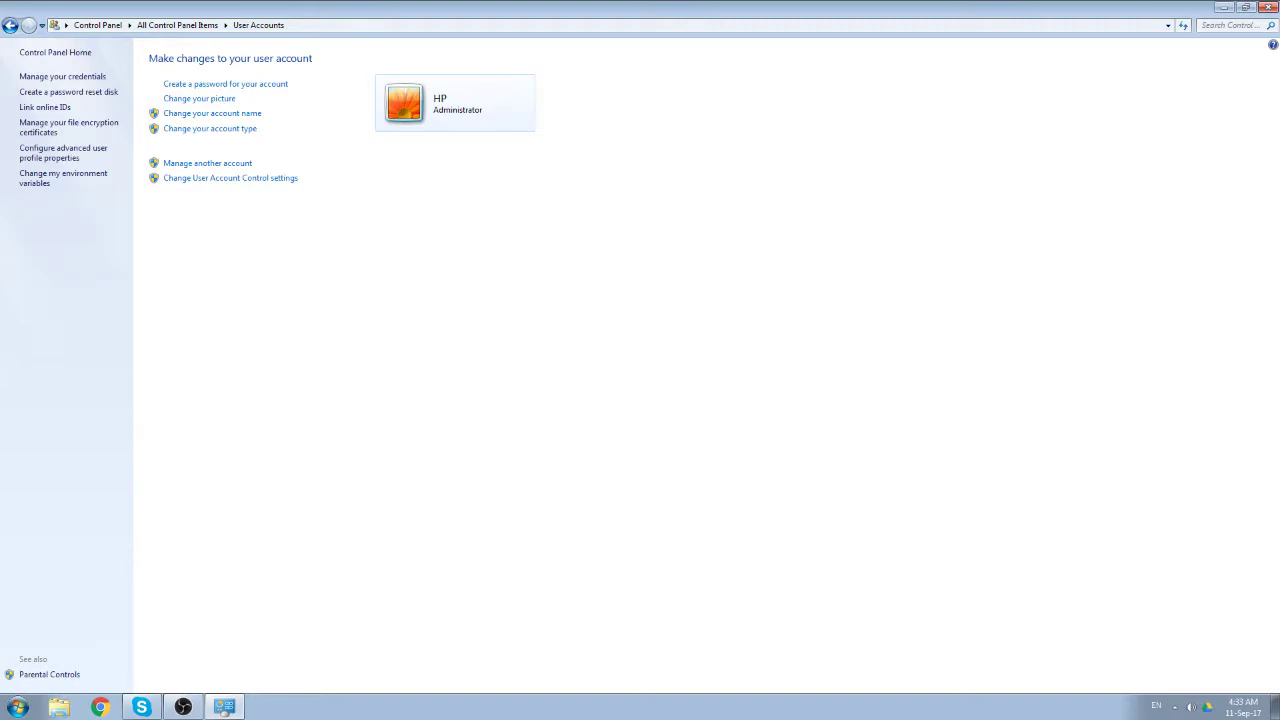
pyautogui.hotkey('shift', 'Tab')
pyautogui.press('Return')
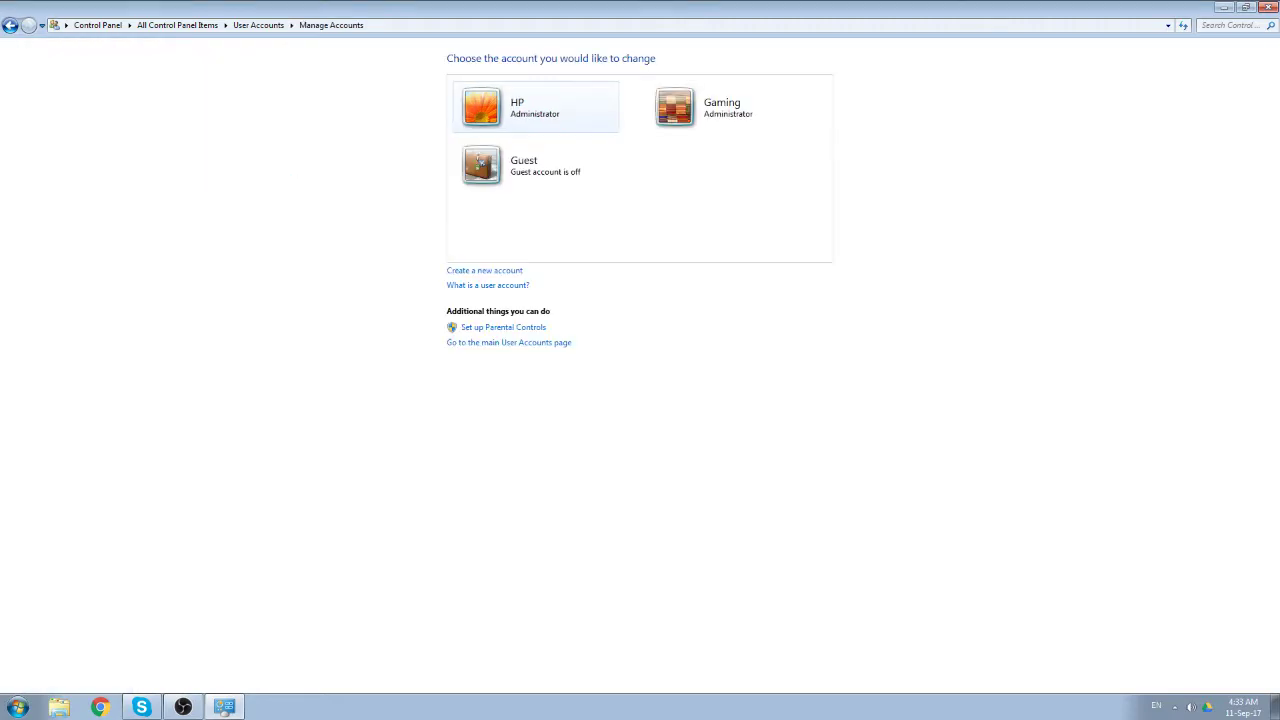
# Start a new administrator account form, then cancel back to Manage Accounts.
pyautogui.hotkey('shift', 'Tab')
pyautogui.hotkey('shift', 'Tab')
pyautogui.press('Return')
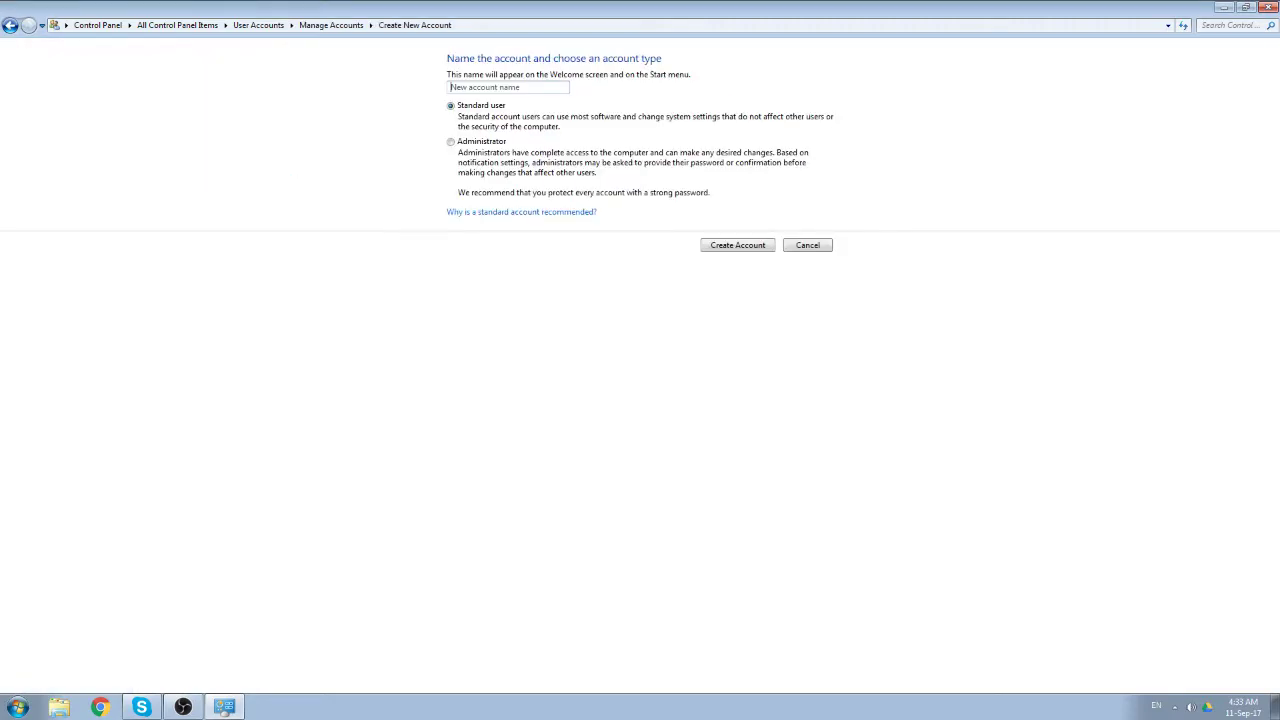
pyautogui.press('Tab')
pyautogui.press('Down')
pyautogui.press('Tab')
pyautogui.press('Return')
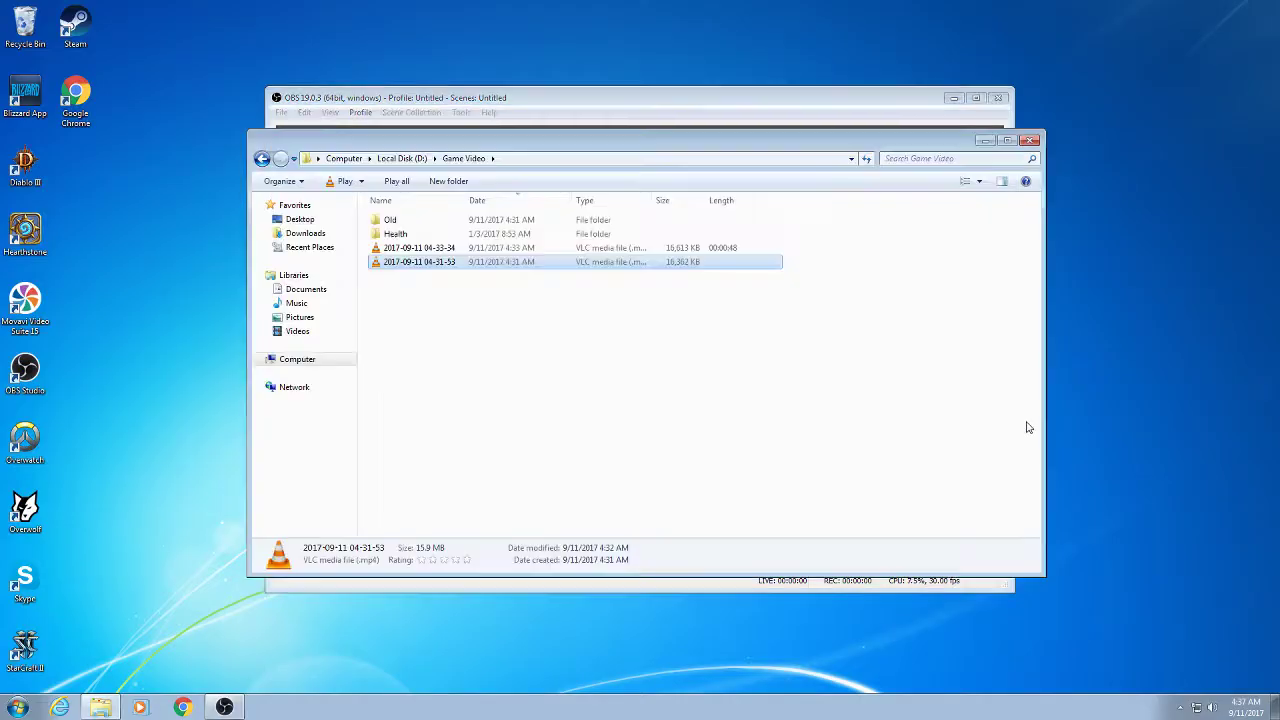
# Close the Game Video folder and open Control Panel from the Start menu.
pyautogui.click(1030, 140)
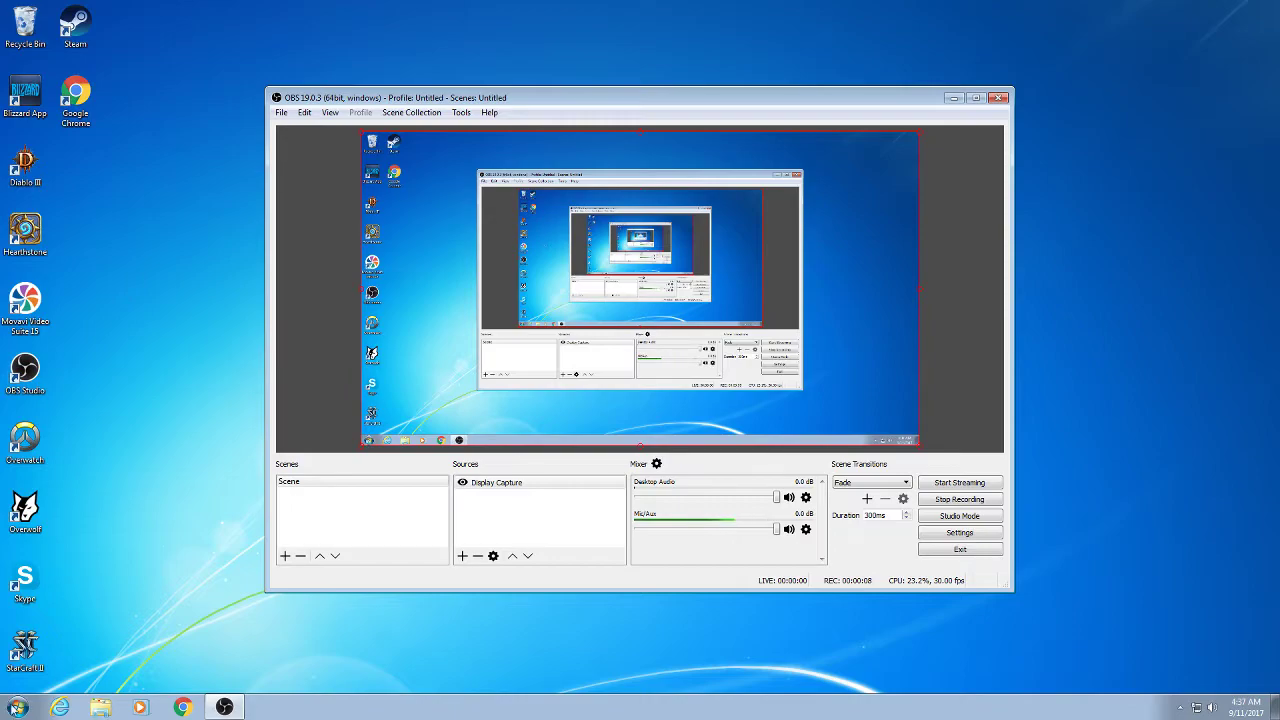
pyautogui.click(17, 707)
pyautogui.click(244, 556)
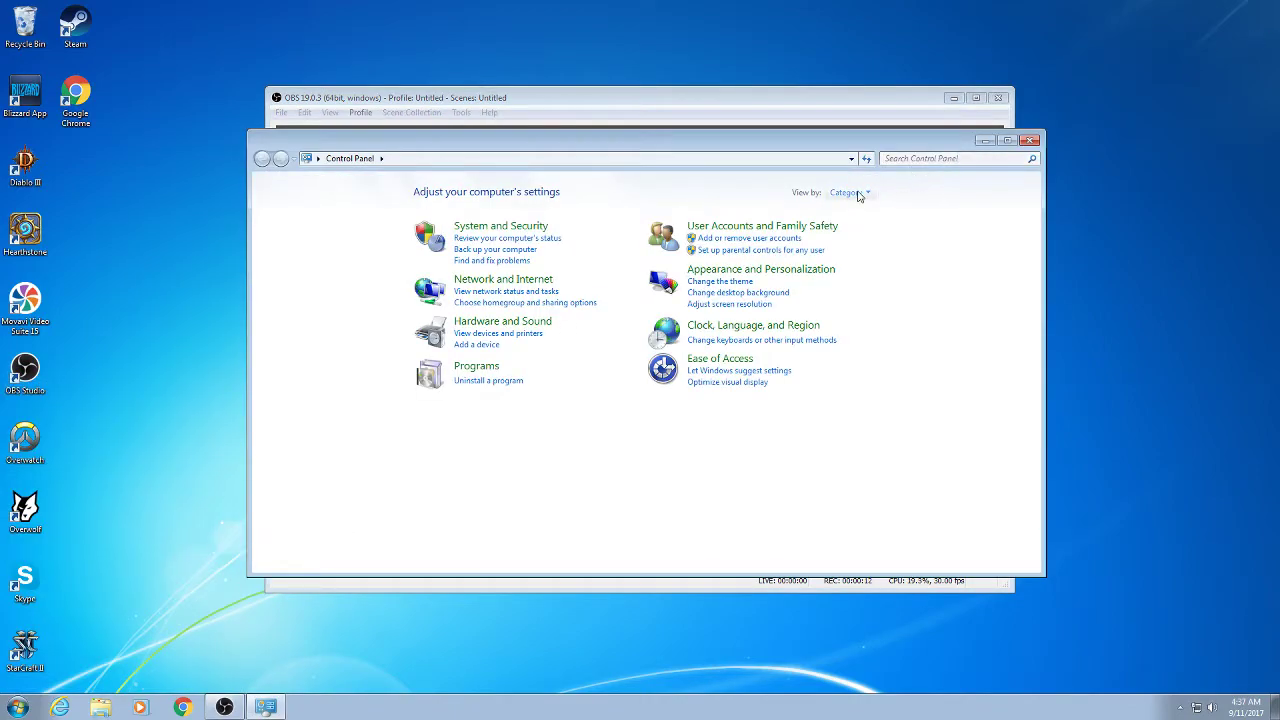
# Set View by to Small icons, then peek into User Accounts and return.
pyautogui.click(857, 193)
pyautogui.click(989, 379)
pyautogui.click(855, 193)
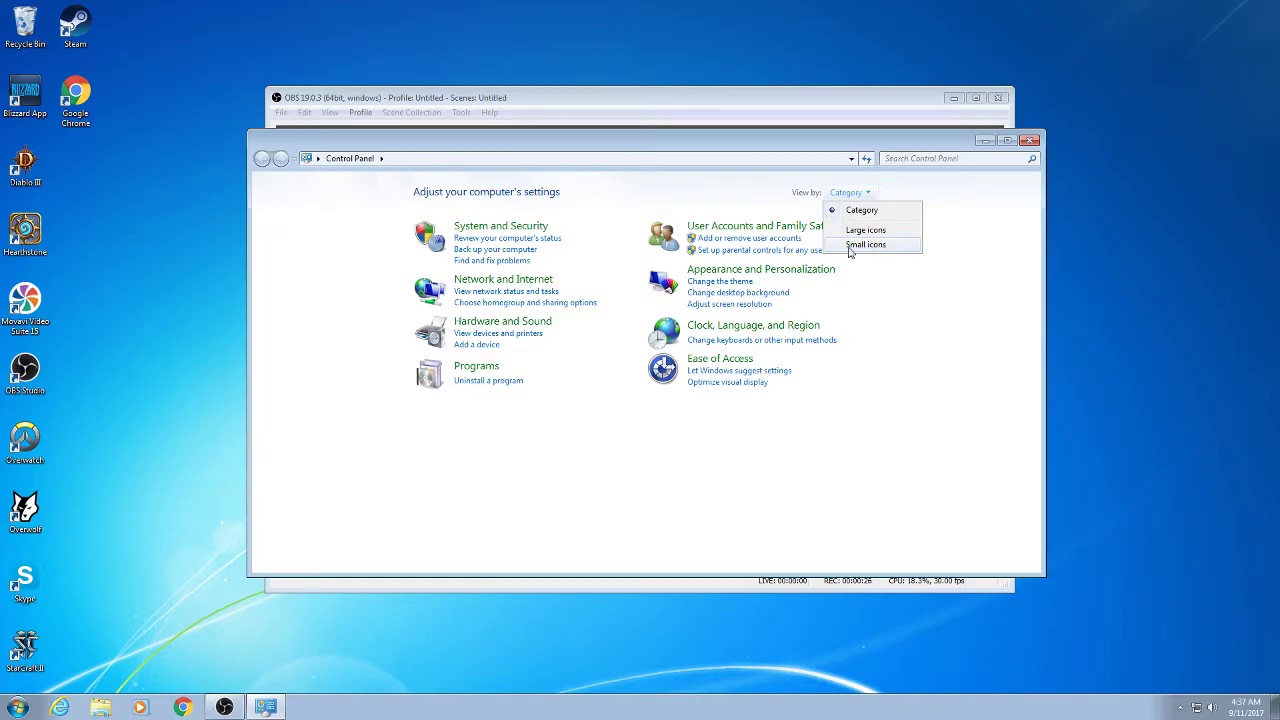
pyautogui.click(875, 248)
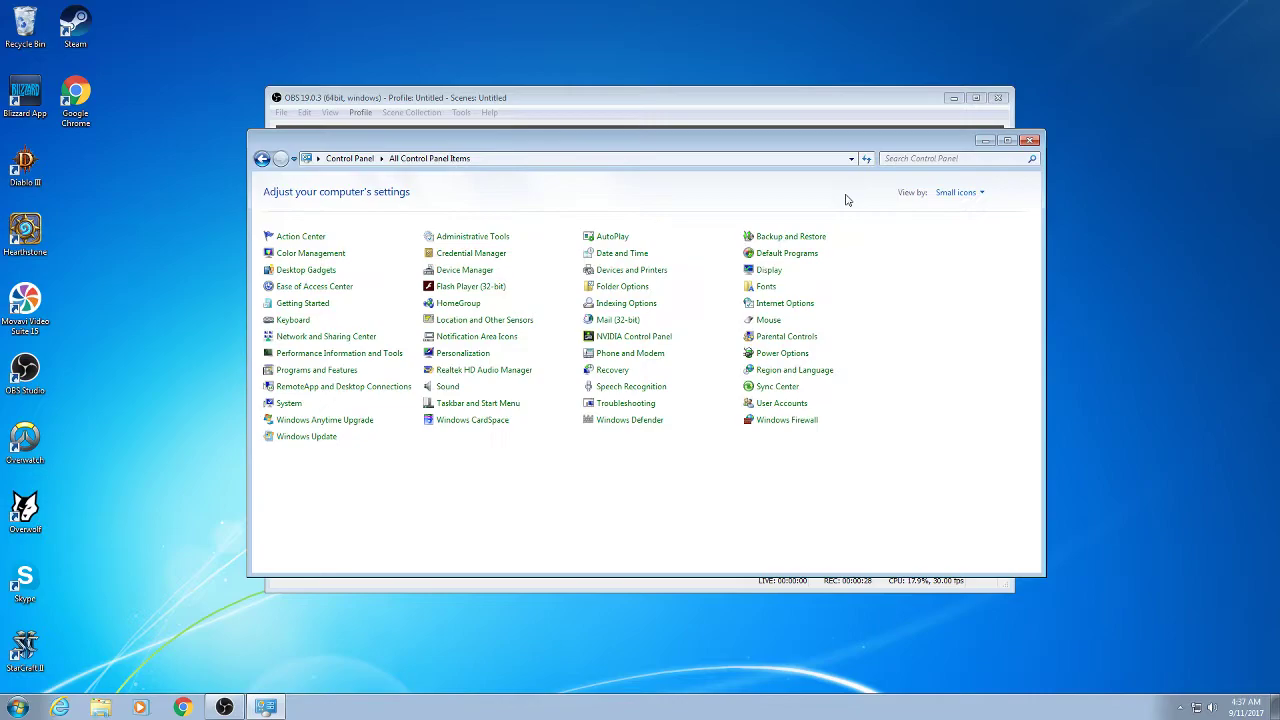
pyautogui.click(785, 404)
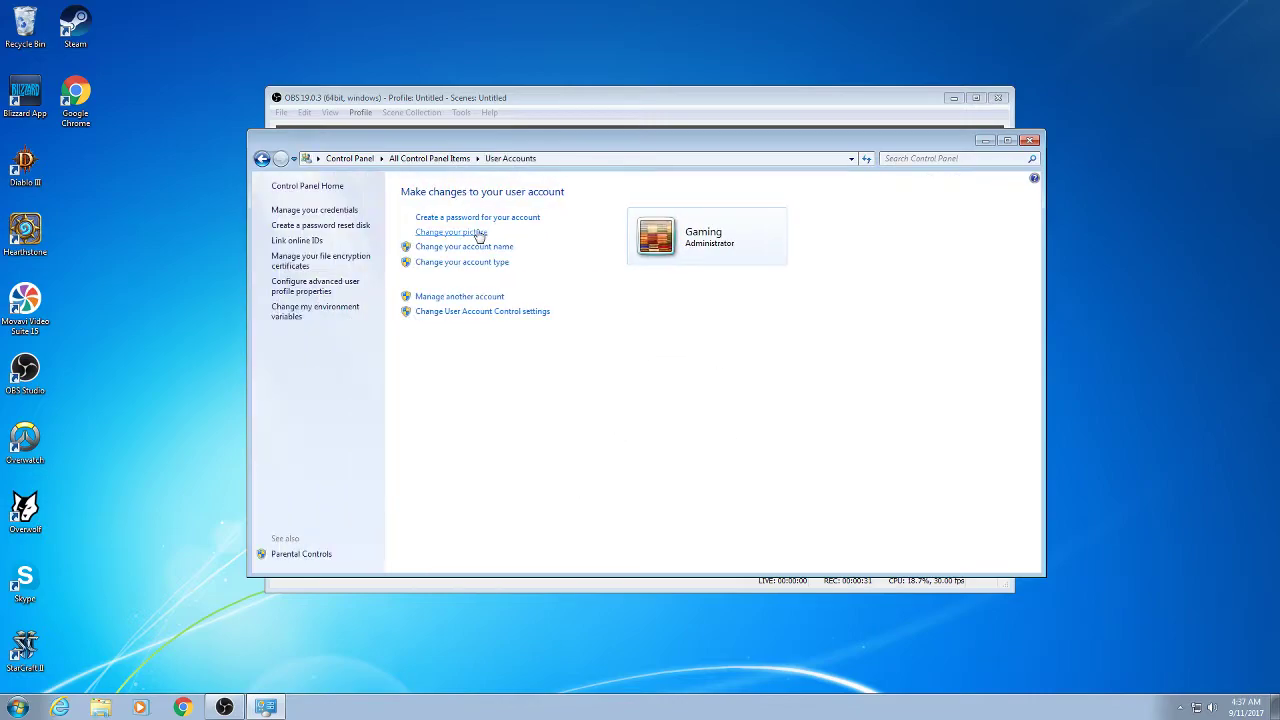
pyautogui.click(262, 158)
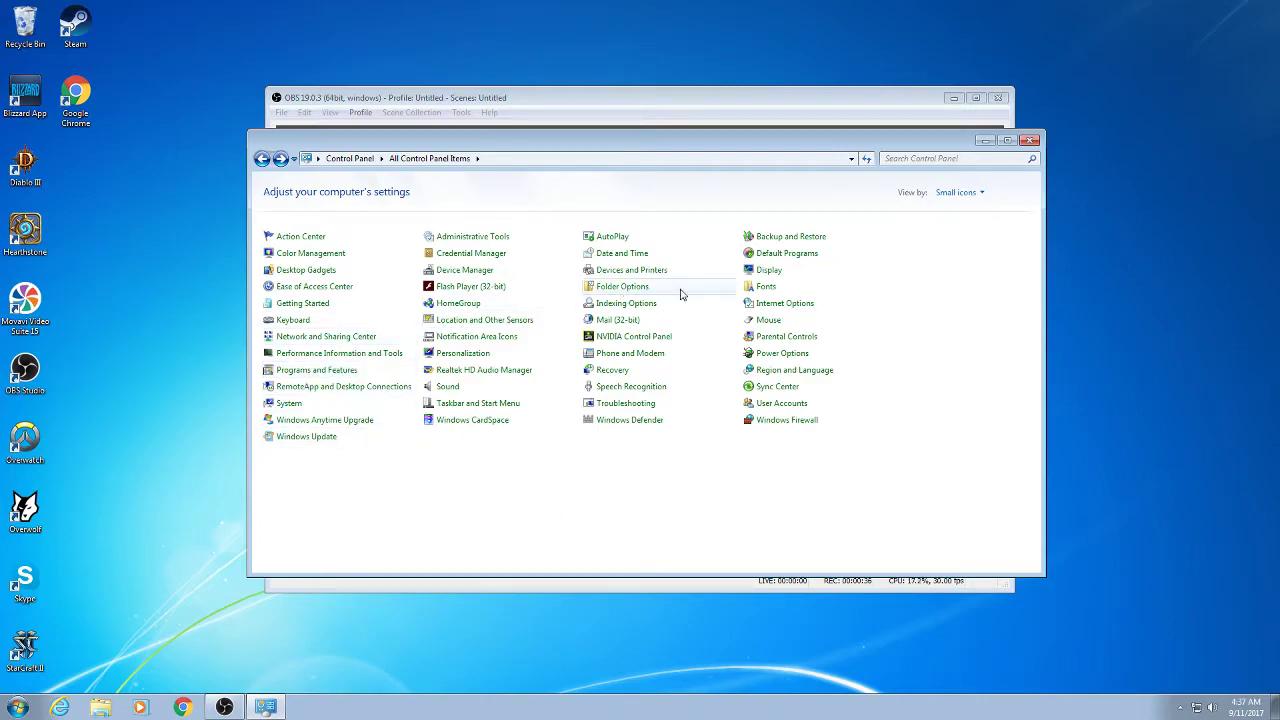
# Untick Enhance pointer precision in Mouse Pointer Options, then apply and save with OK.
pyautogui.click(773, 323)
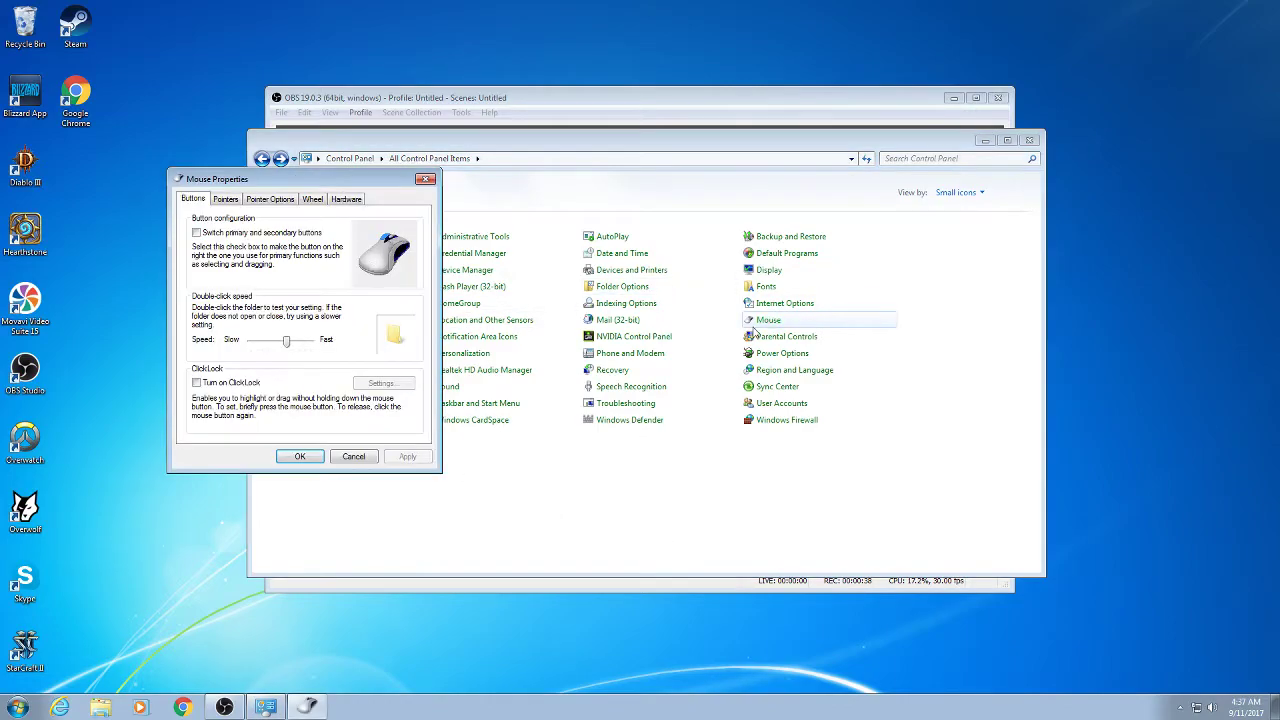
pyautogui.click(266, 202)
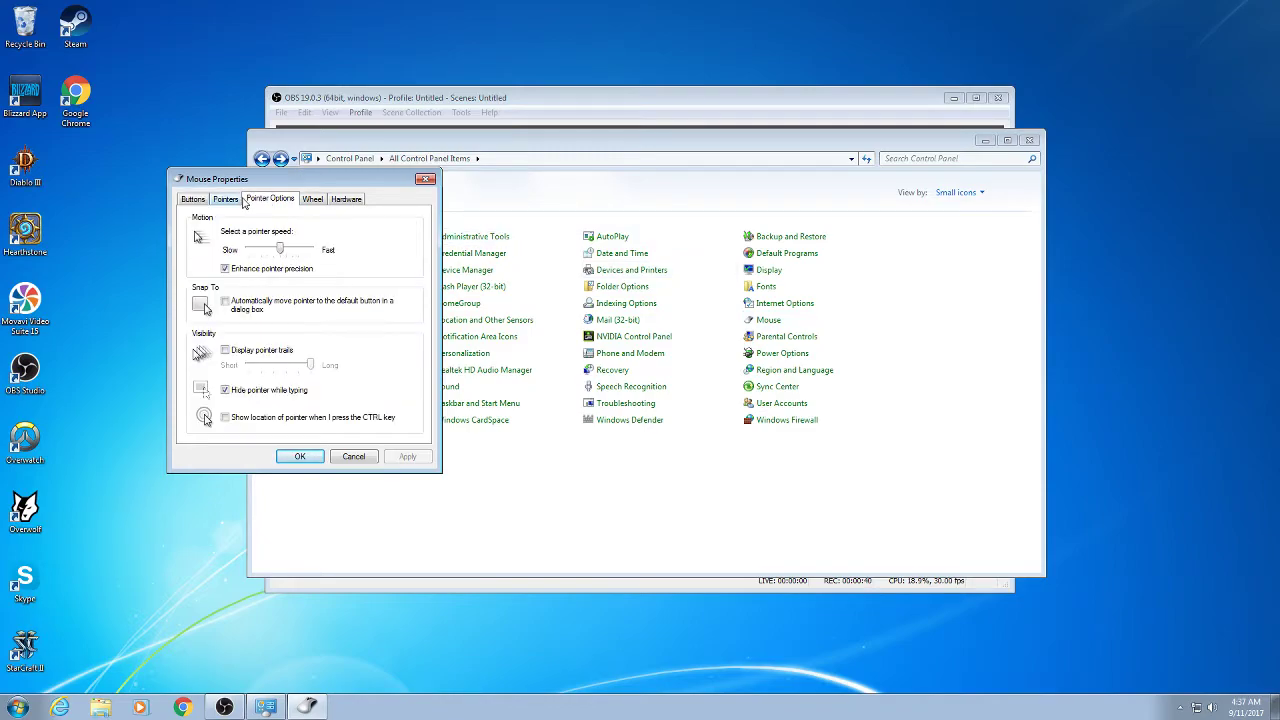
pyautogui.click(225, 268)
pyautogui.click(408, 456)
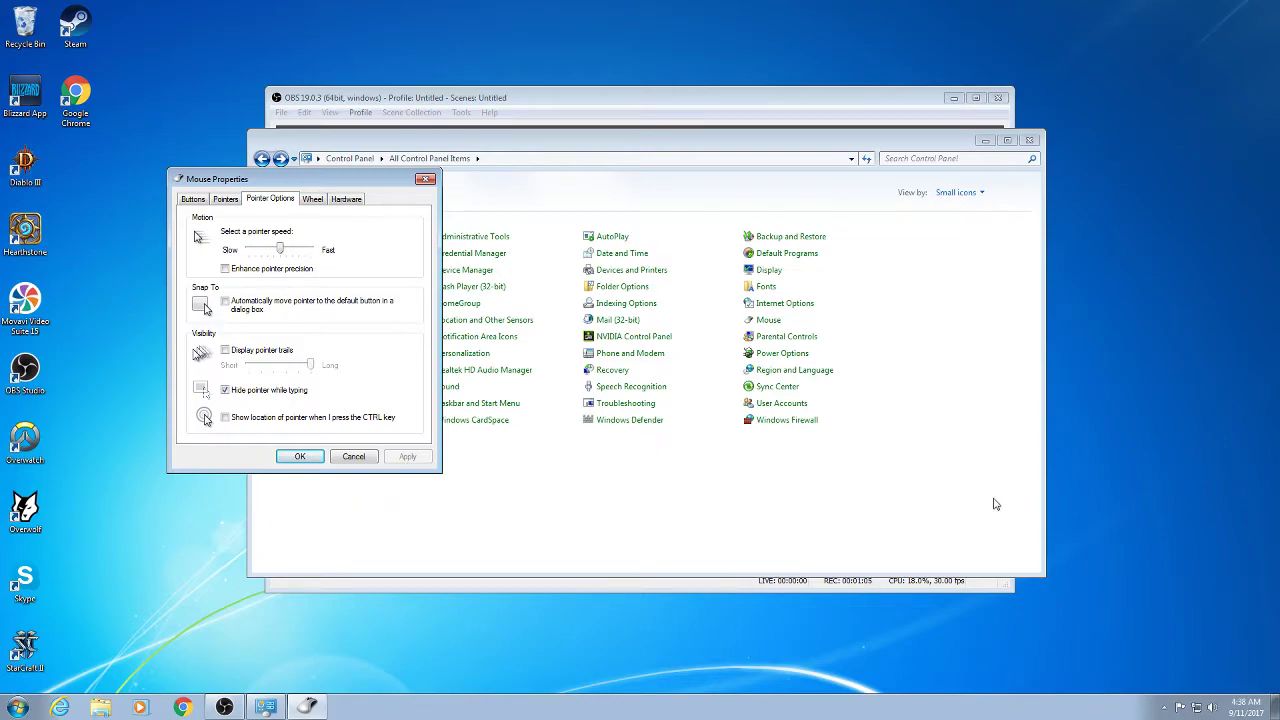
pyautogui.click(291, 270)
pyautogui.click(225, 268)
pyautogui.click(407, 457)
pyautogui.click(317, 462)
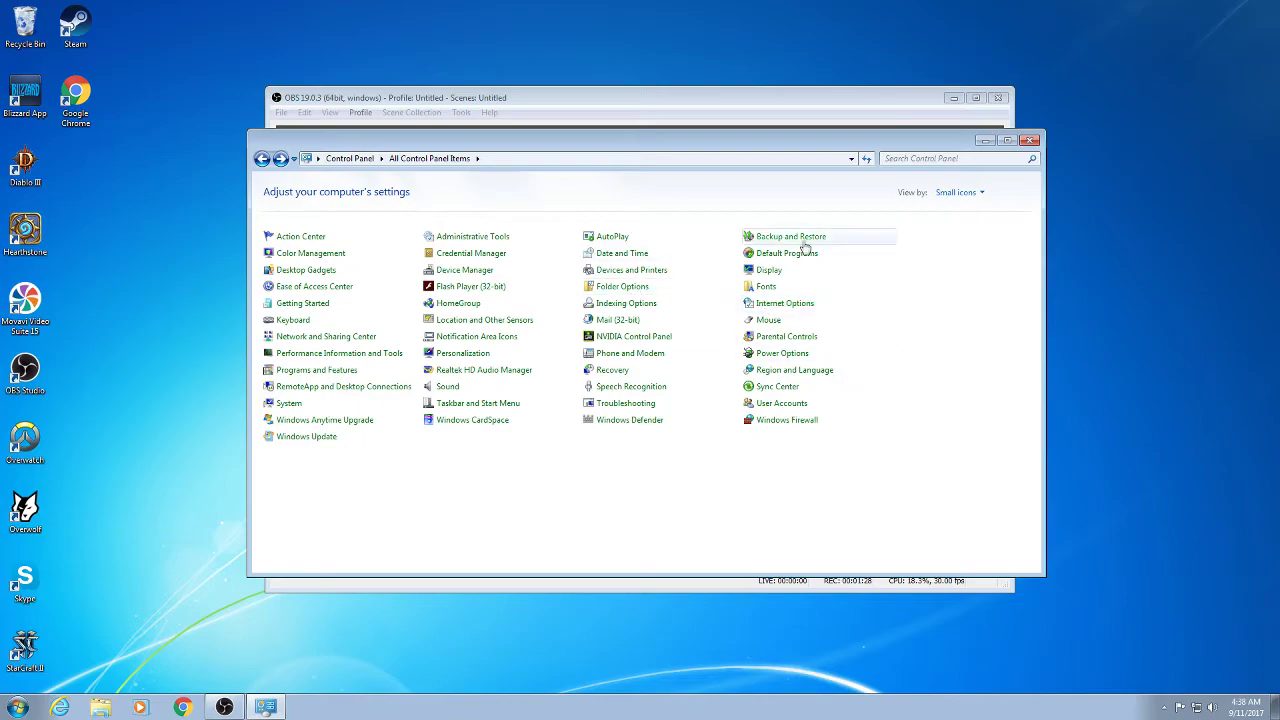
# Reopen Mouse Pointer Options to verify precision is off, then cancel.
pyautogui.click(768, 322)
pyautogui.click(120, 49)
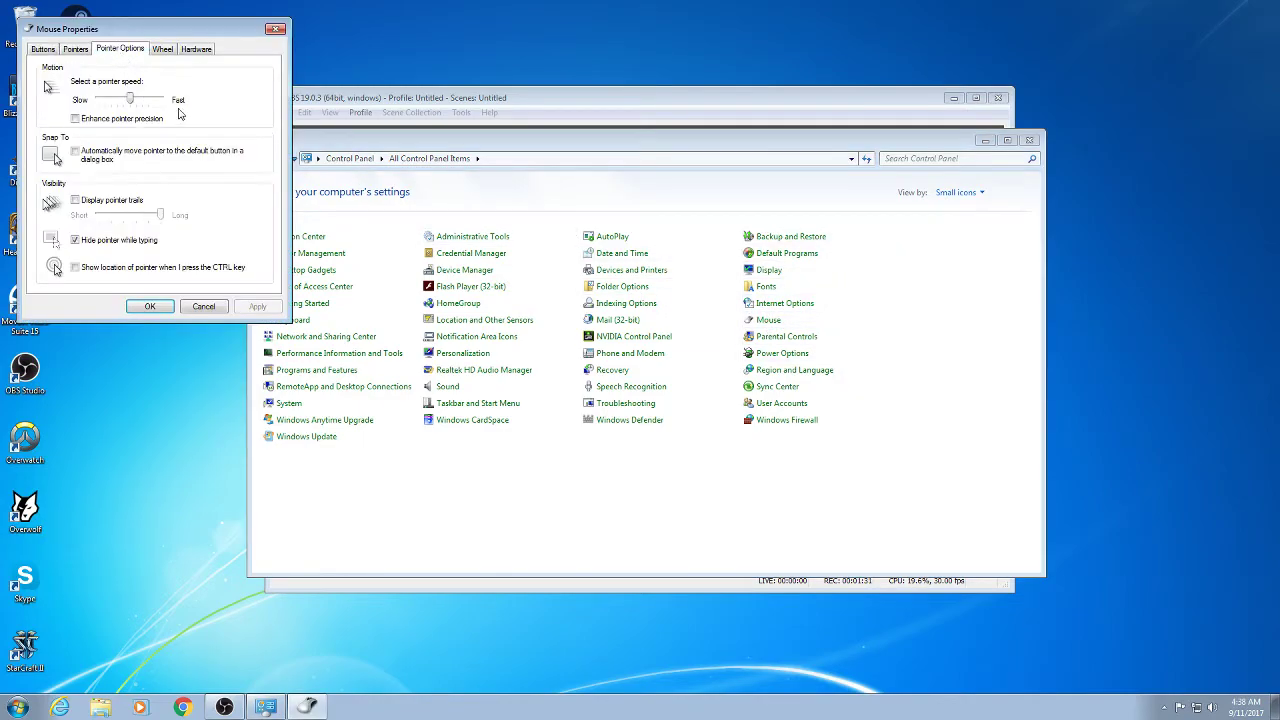
pyautogui.click(190, 308)
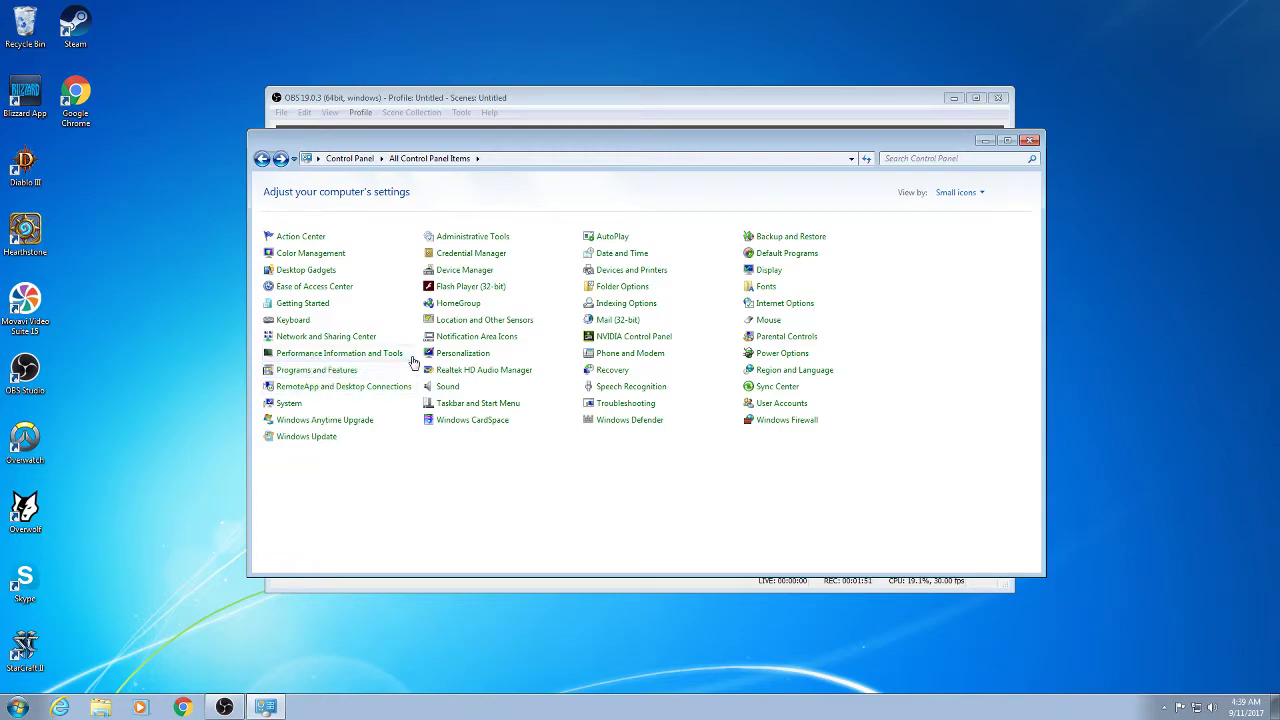
pyautogui.click(778, 354)
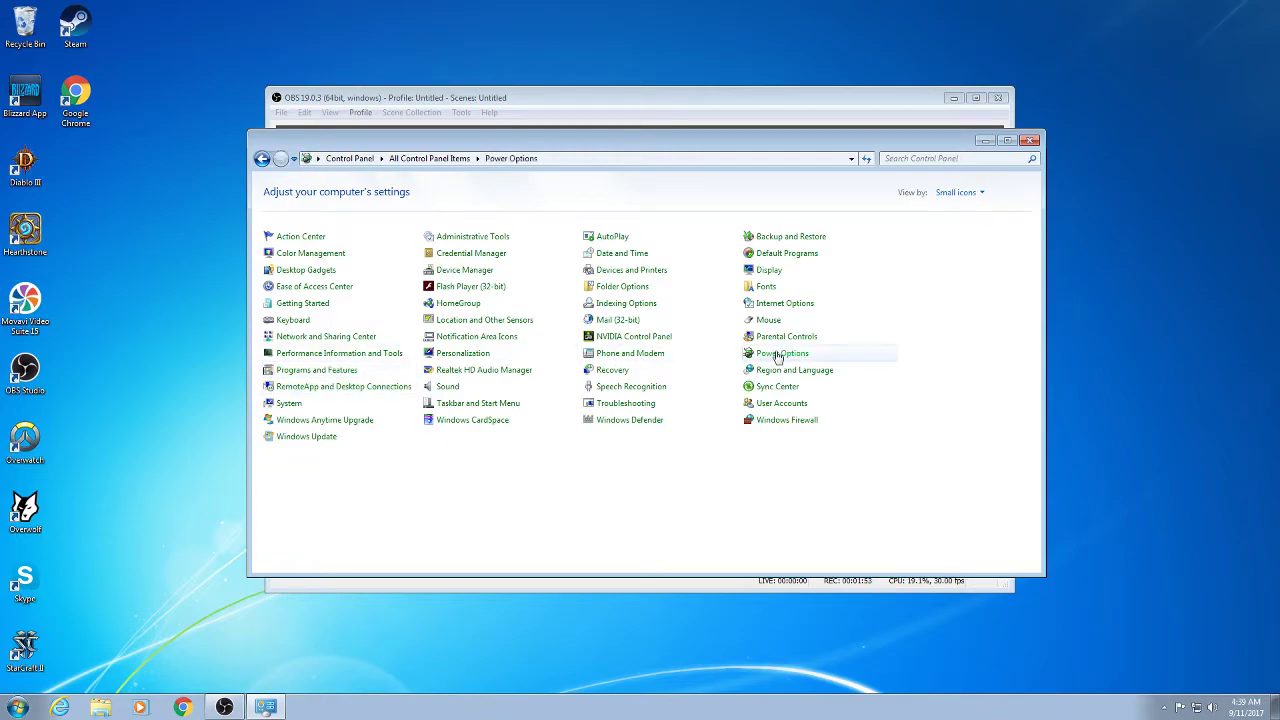
pyautogui.click(449, 342)
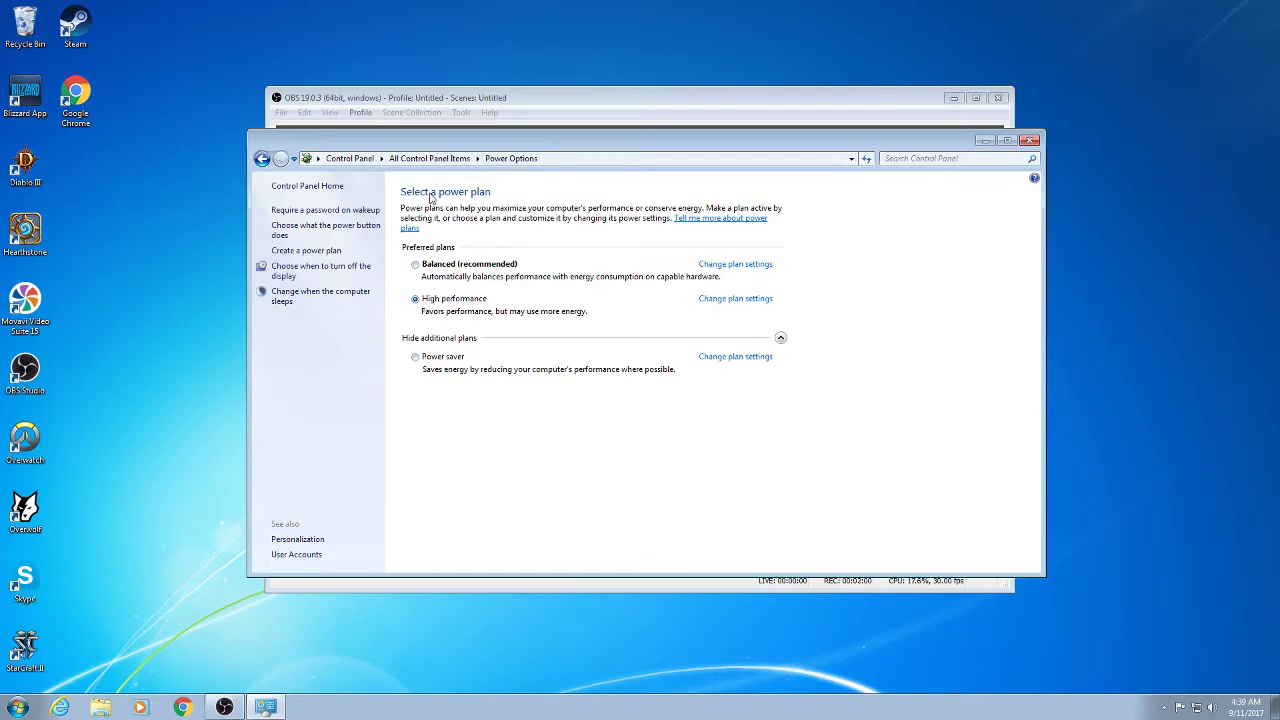
pyautogui.click(430, 158)
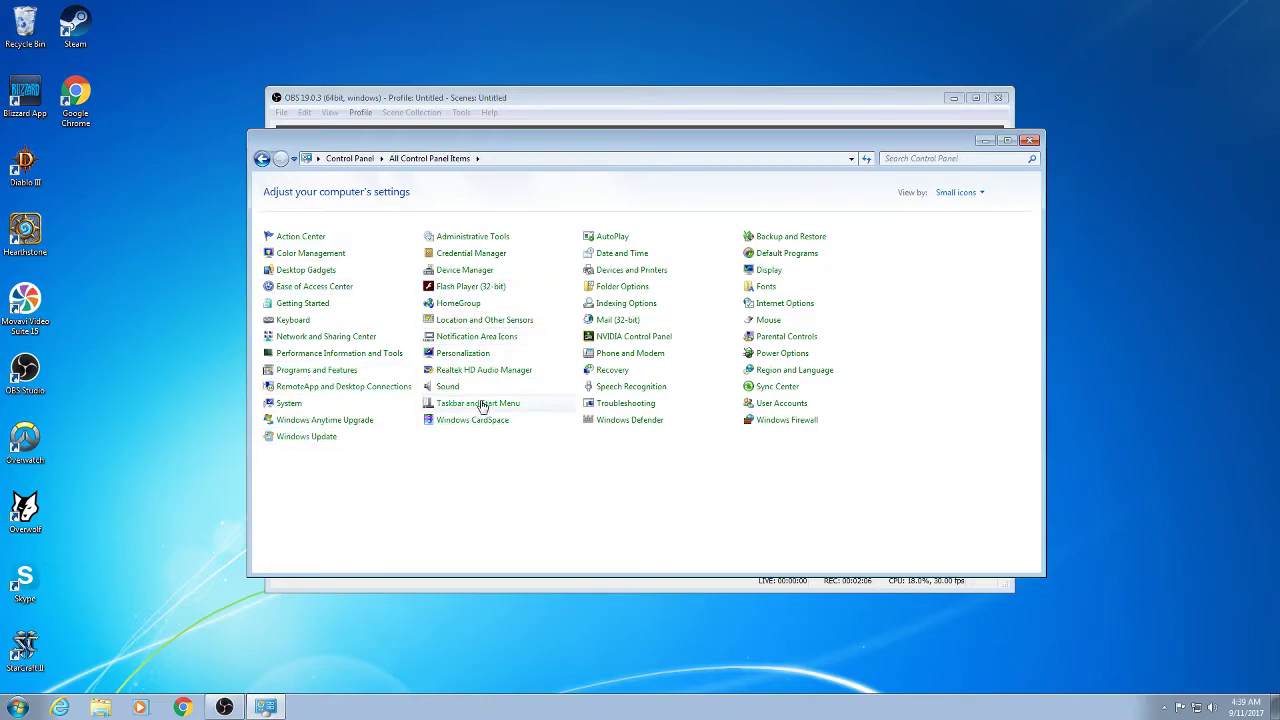
# Untick all eight Action Center message checkboxes, from Windows Update to spyware protection, and save.
pyautogui.click(309, 238)
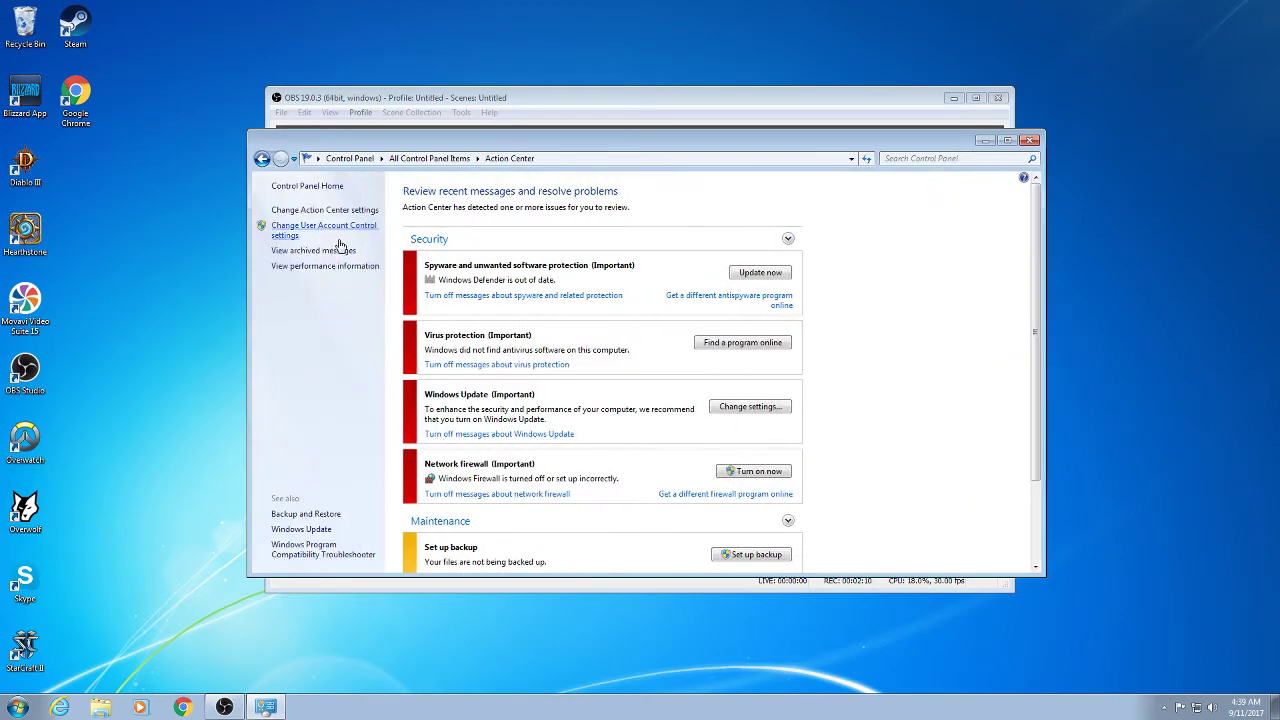
pyautogui.click(285, 210)
pyautogui.click(497, 263)
pyautogui.click(506, 279)
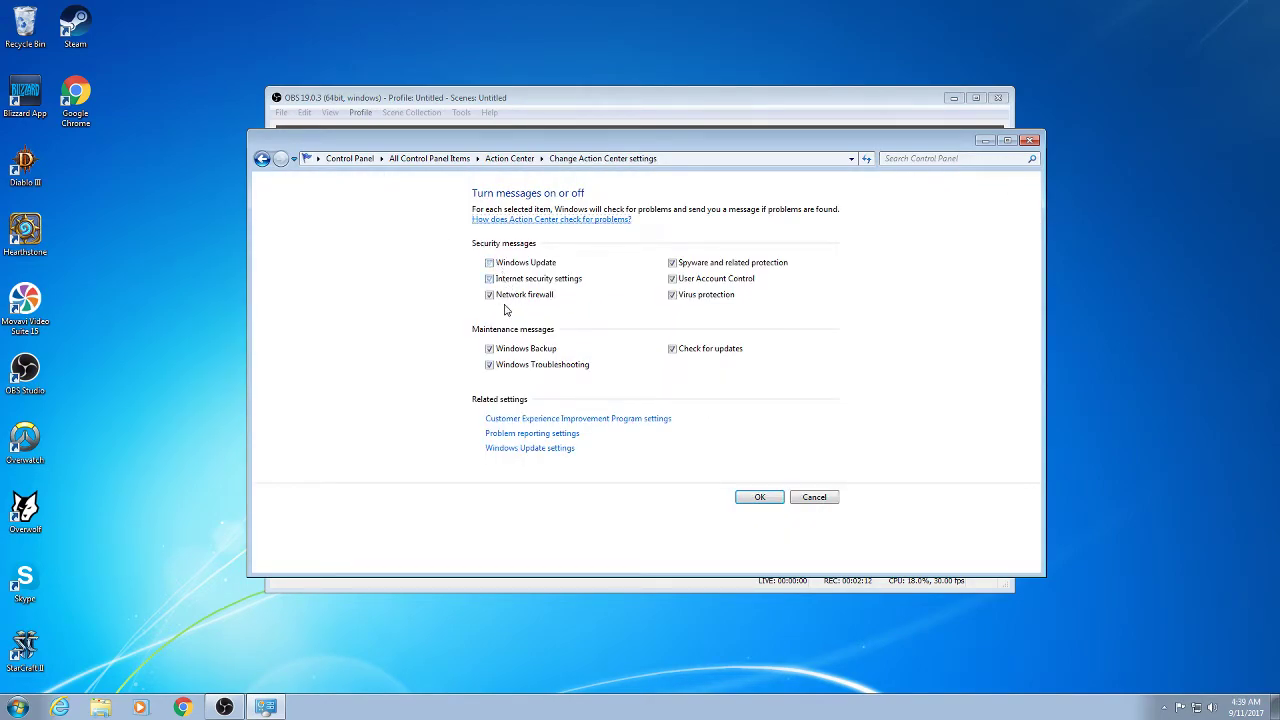
pyautogui.click(506, 295)
pyautogui.click(512, 349)
pyautogui.click(521, 368)
pyautogui.click(688, 350)
pyautogui.click(690, 296)
pyautogui.click(690, 264)
pyautogui.click(752, 496)
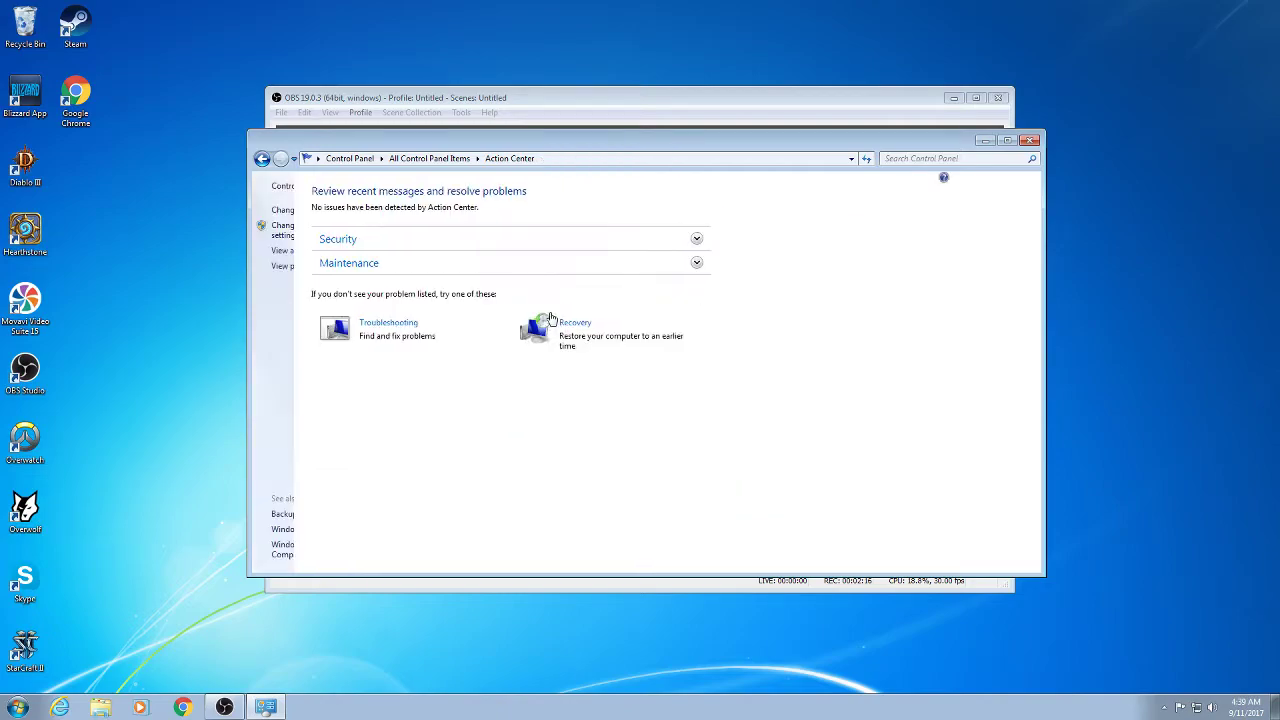
# Recheck the message settings are all off, then return to All Control Panel Items.
pyautogui.click(332, 212)
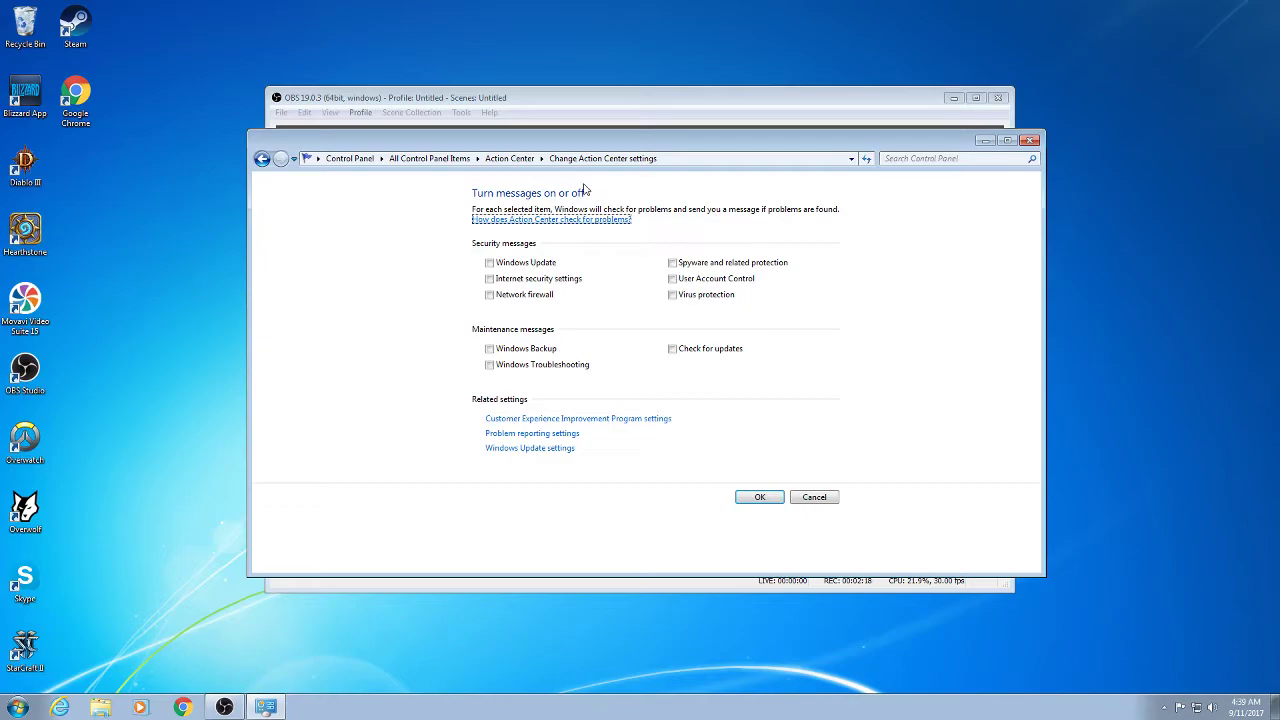
pyautogui.click(509, 158)
pyautogui.click(429, 158)
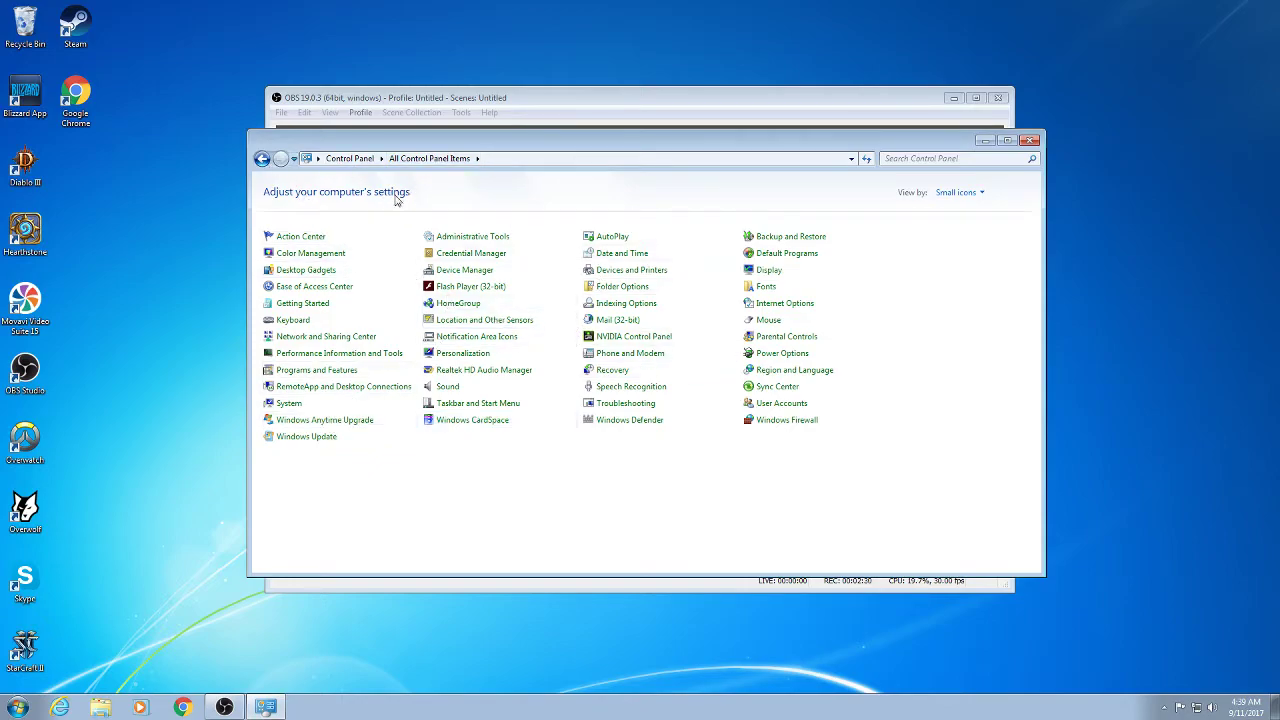
# Show the Computer icon on the desktop from its Start menu context menu.
pyautogui.click(20, 700)
pyautogui.rightClick(224, 538)
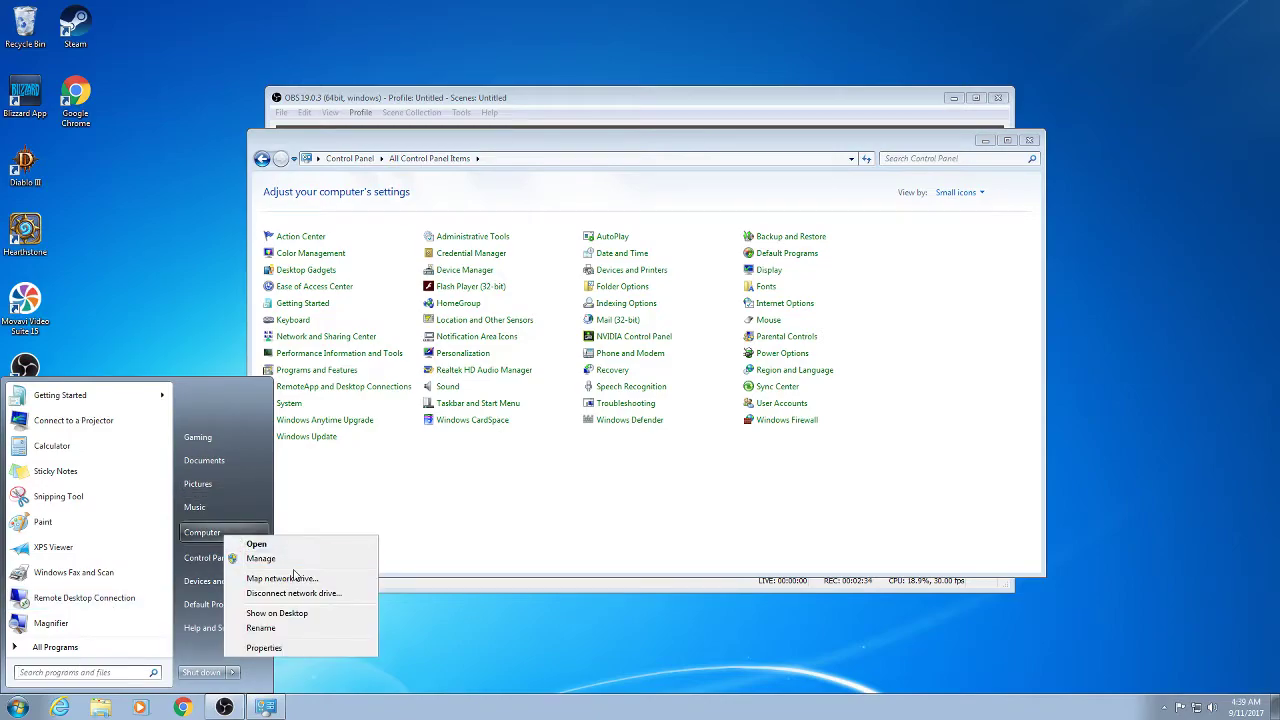
pyautogui.click(277, 613)
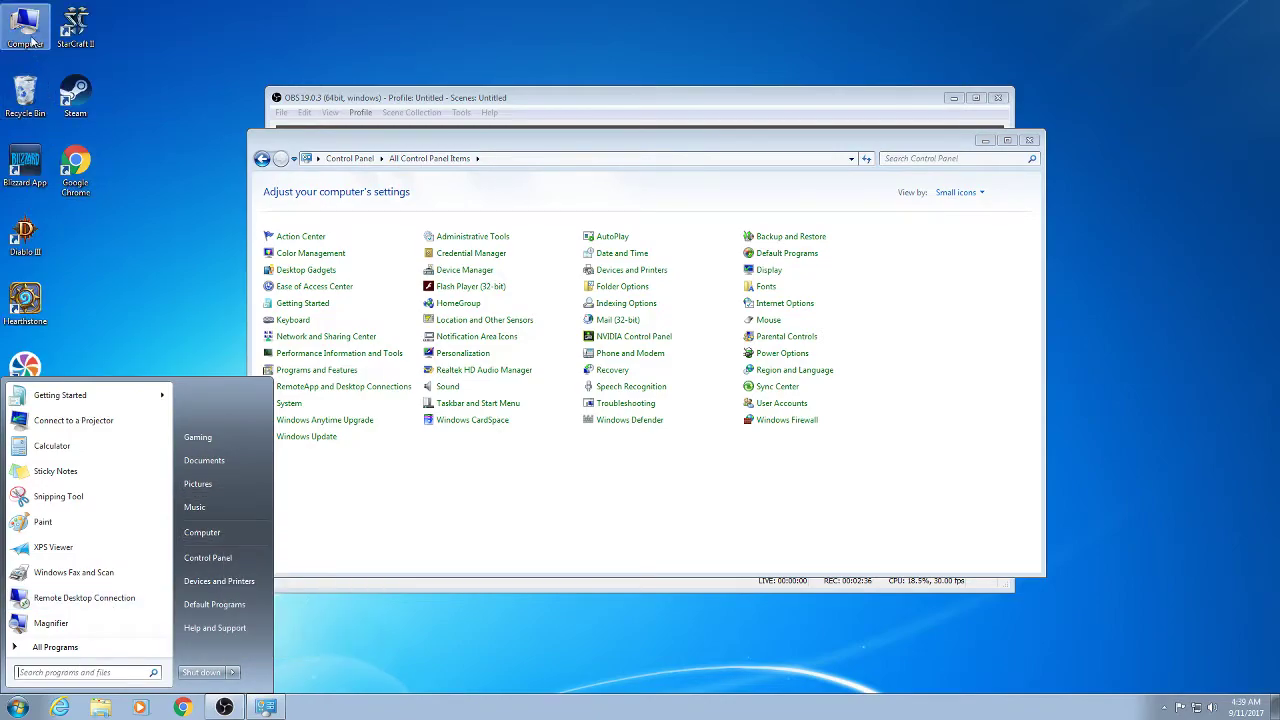
pyautogui.click(560, 470)
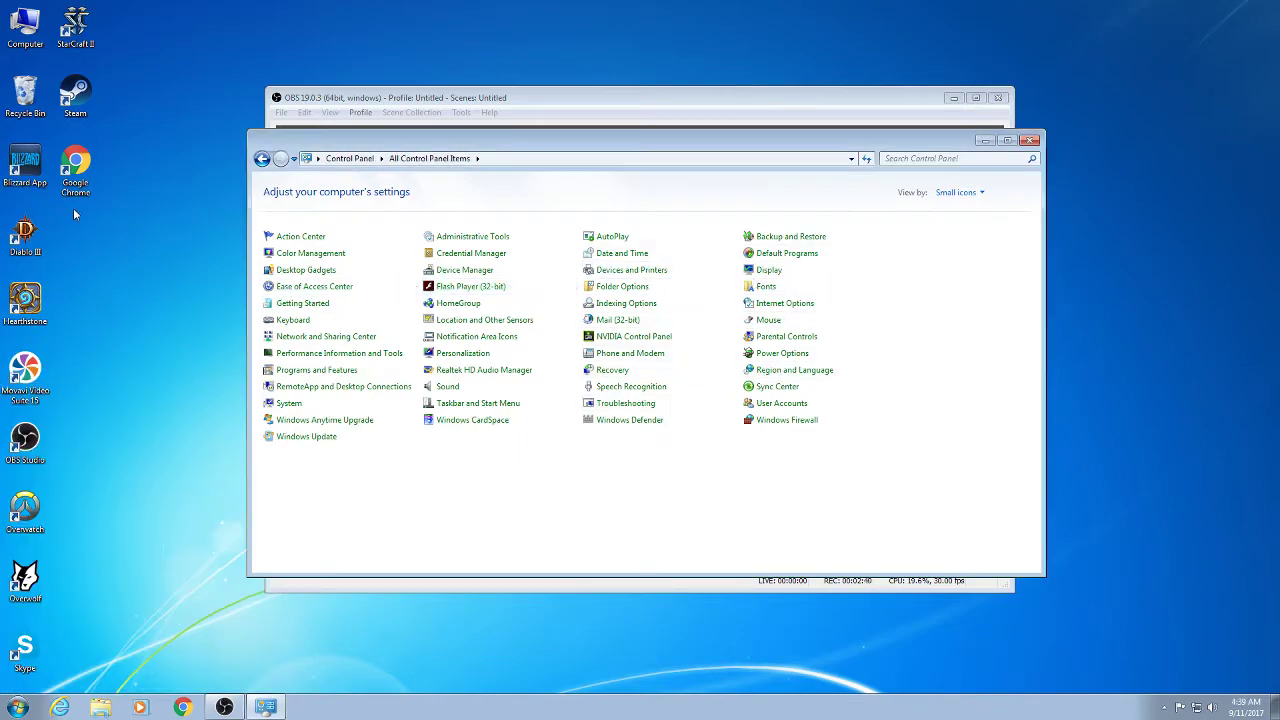
# Choose 'Adjust for best performance' under Visual Effects in System's Performance Options and confirm.
pyautogui.click(302, 404)
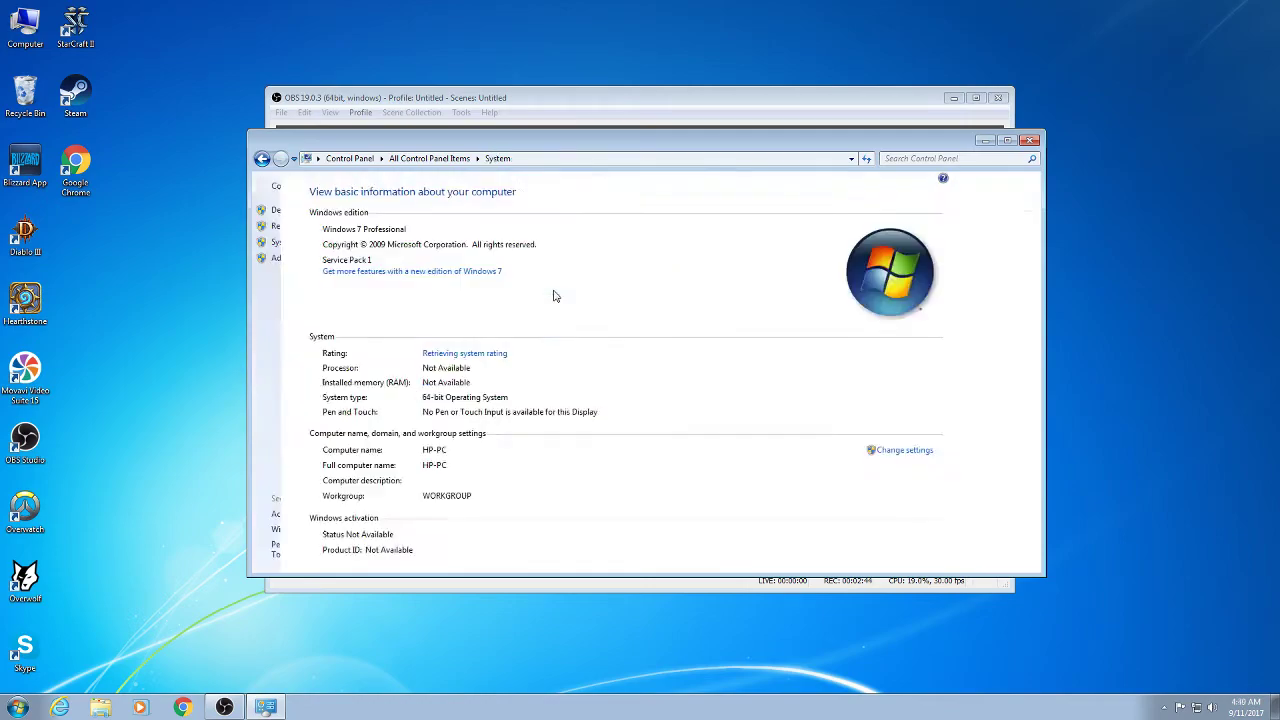
pyautogui.click(318, 266)
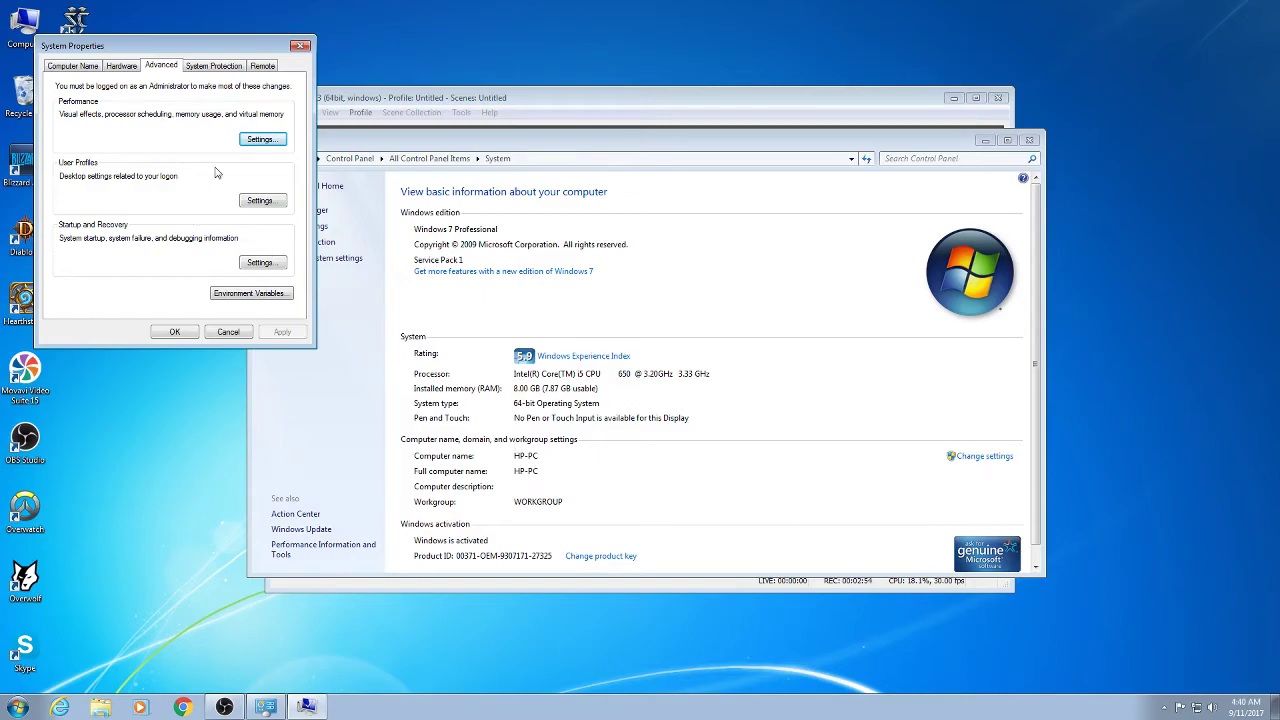
pyautogui.click(253, 140)
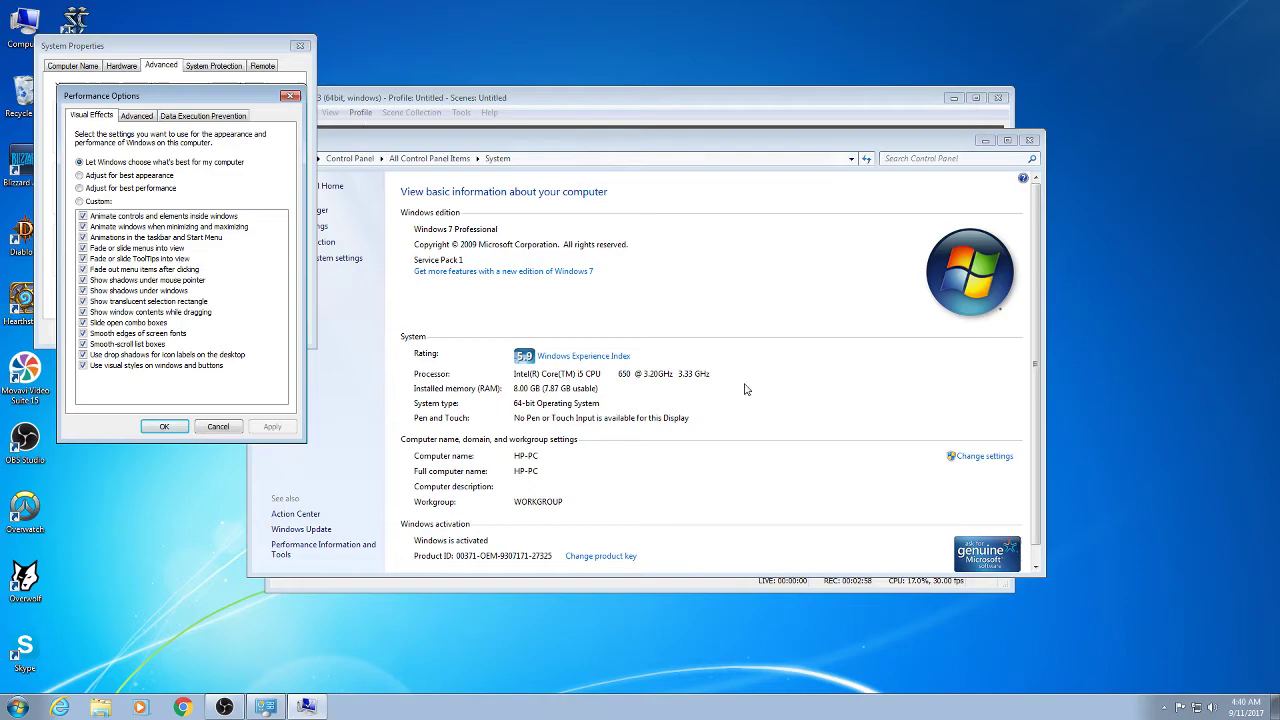
pyautogui.click(155, 189)
pyautogui.click(272, 426)
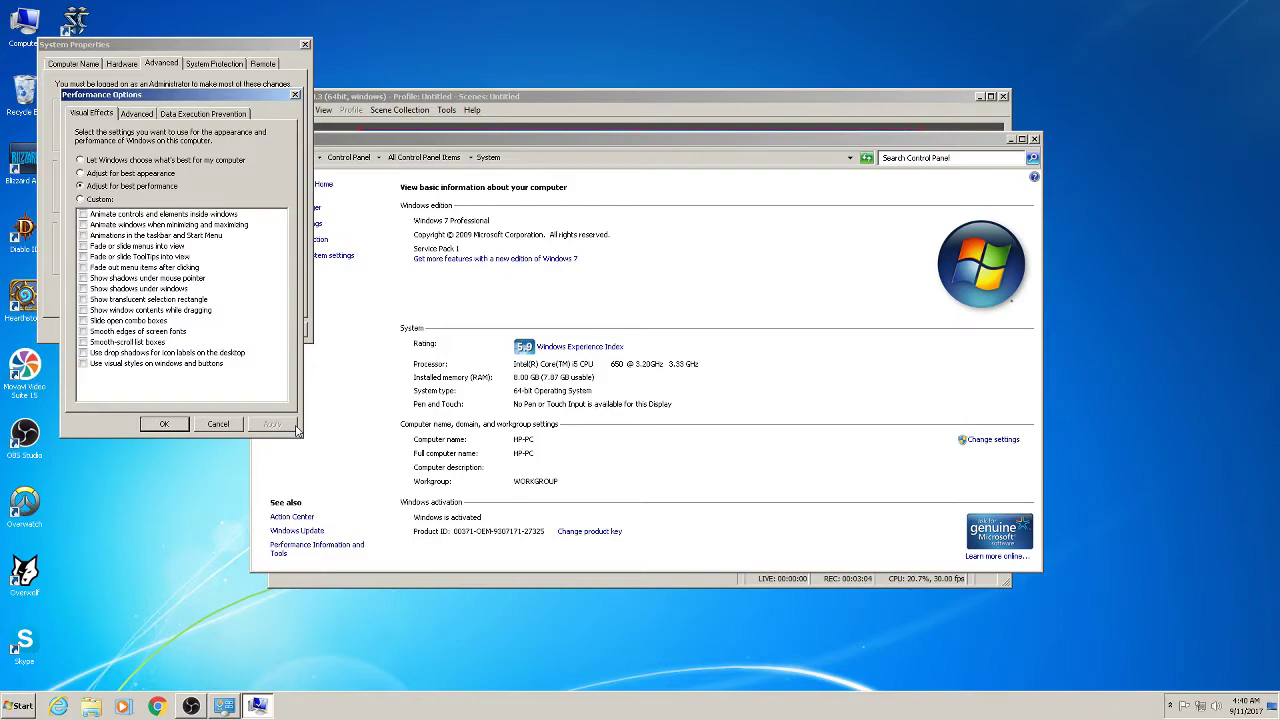
pyautogui.click(170, 423)
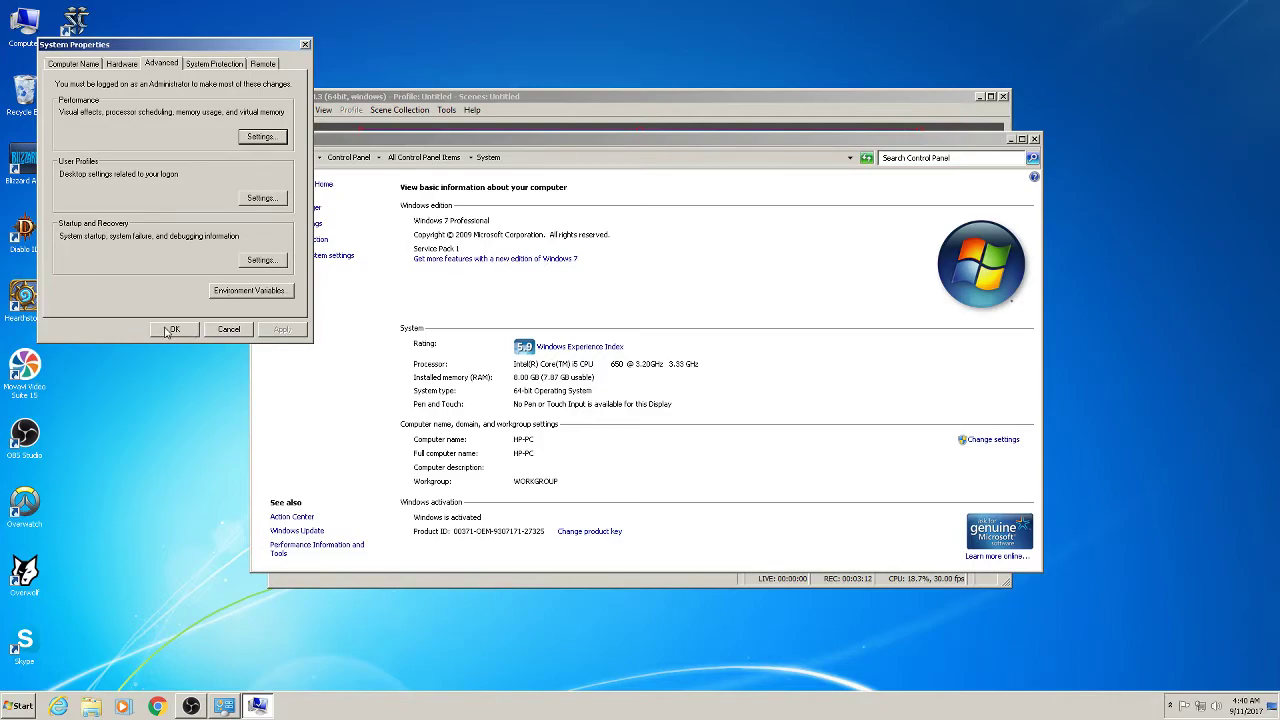
pyautogui.click(170, 330)
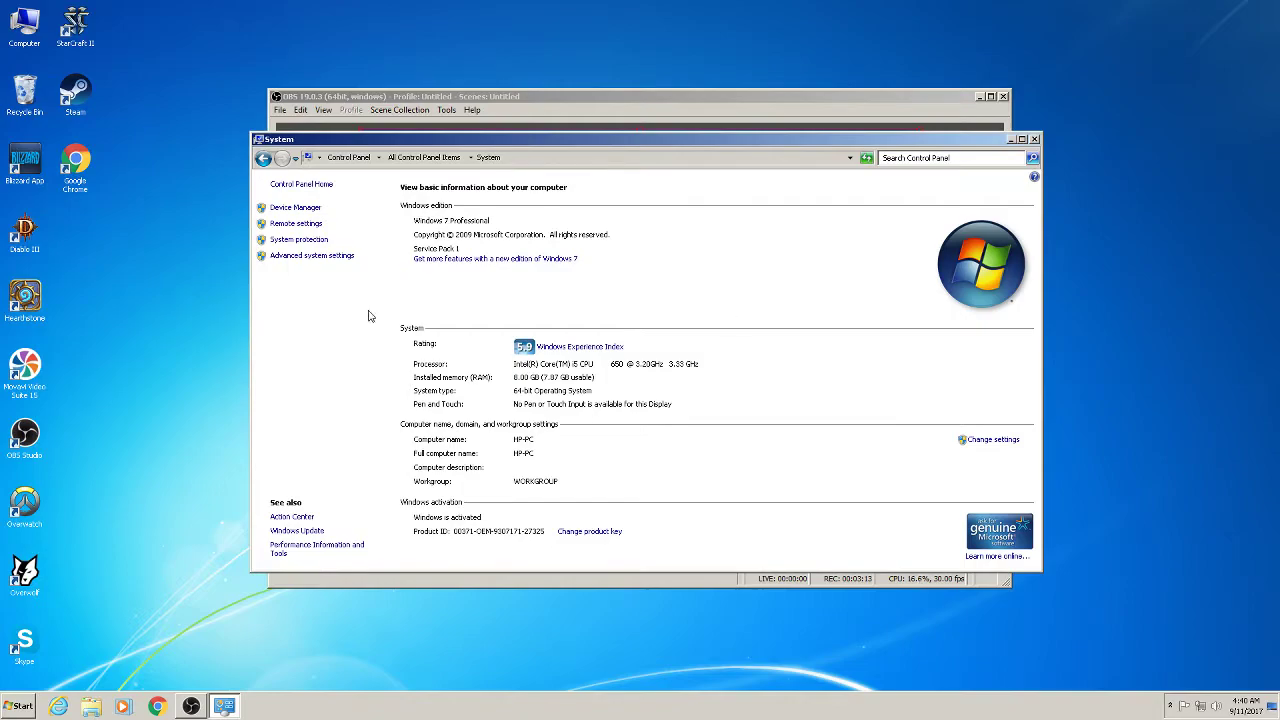
# Maximize the System window, glance at hidden tray icons, and close it.
pyautogui.click(1021, 139)
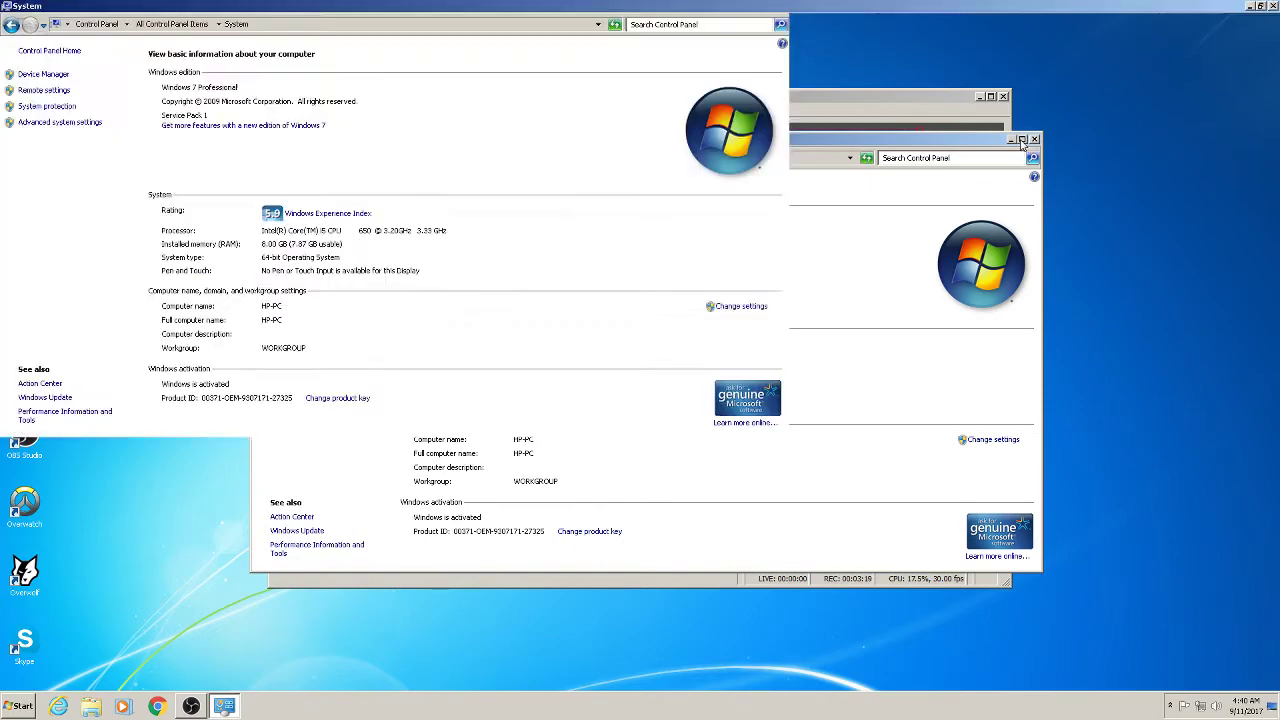
pyautogui.click(1170, 706)
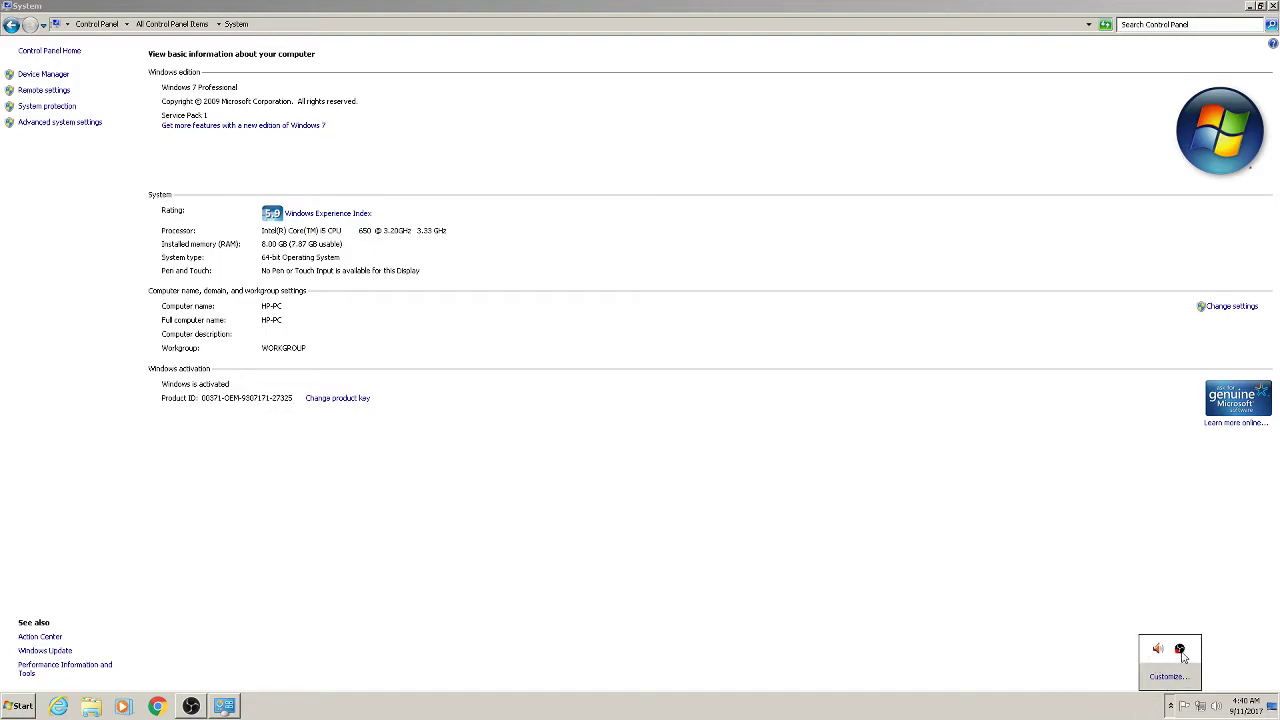
pyautogui.click(1273, 6)
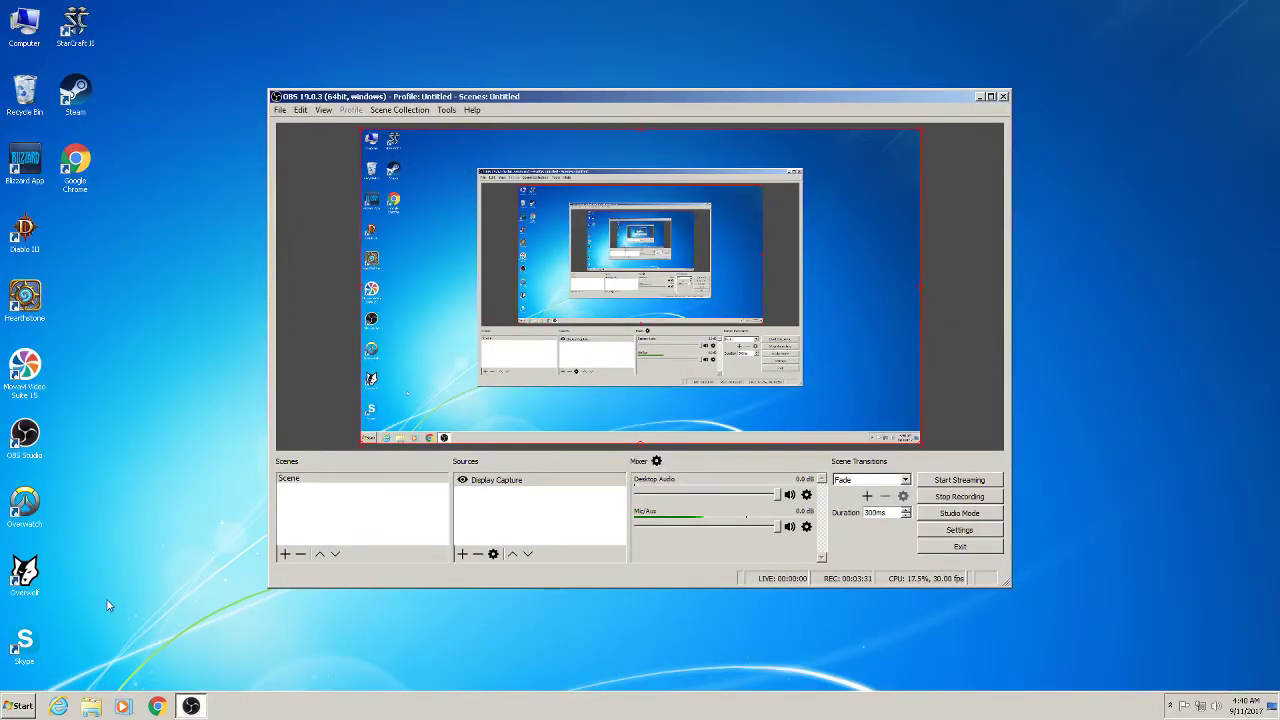
# Browse the Start menu's All Programs and the hidden tray icons, then dismiss them.
pyautogui.click(17, 712)
pyautogui.click(40, 652)
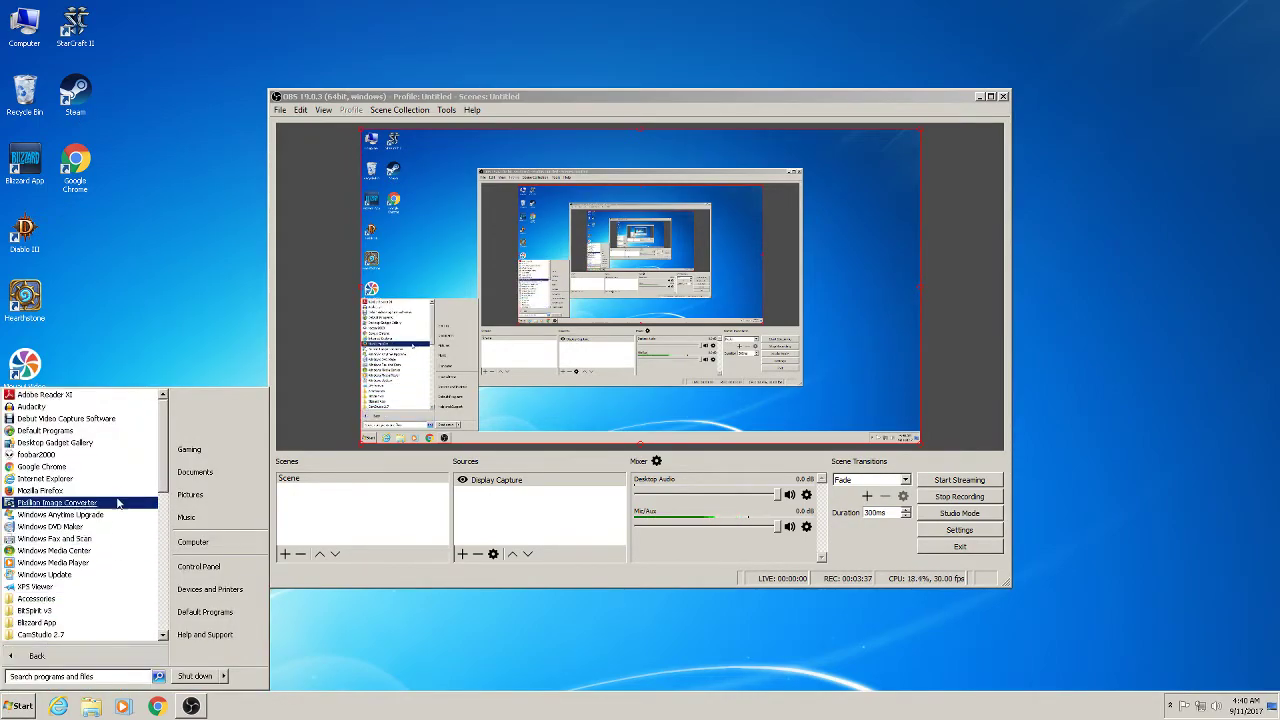
pyautogui.click(136, 350)
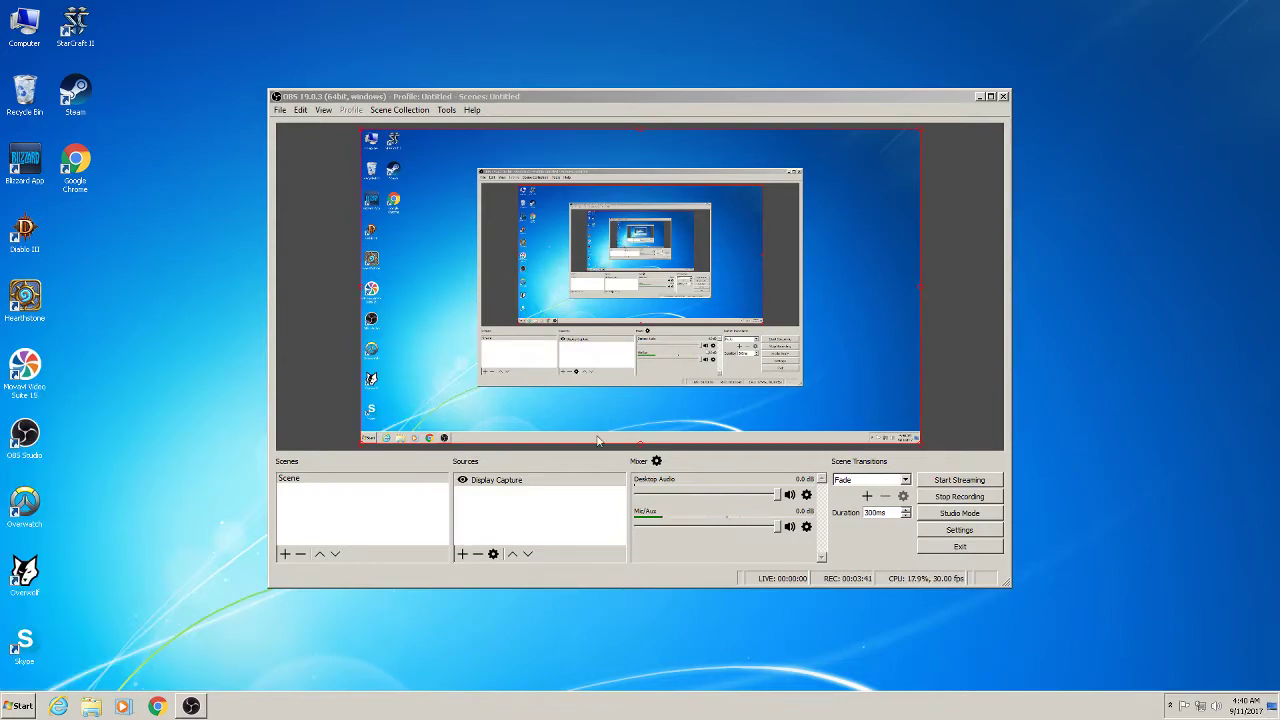
pyautogui.click(1170, 706)
pyautogui.click(643, 572)
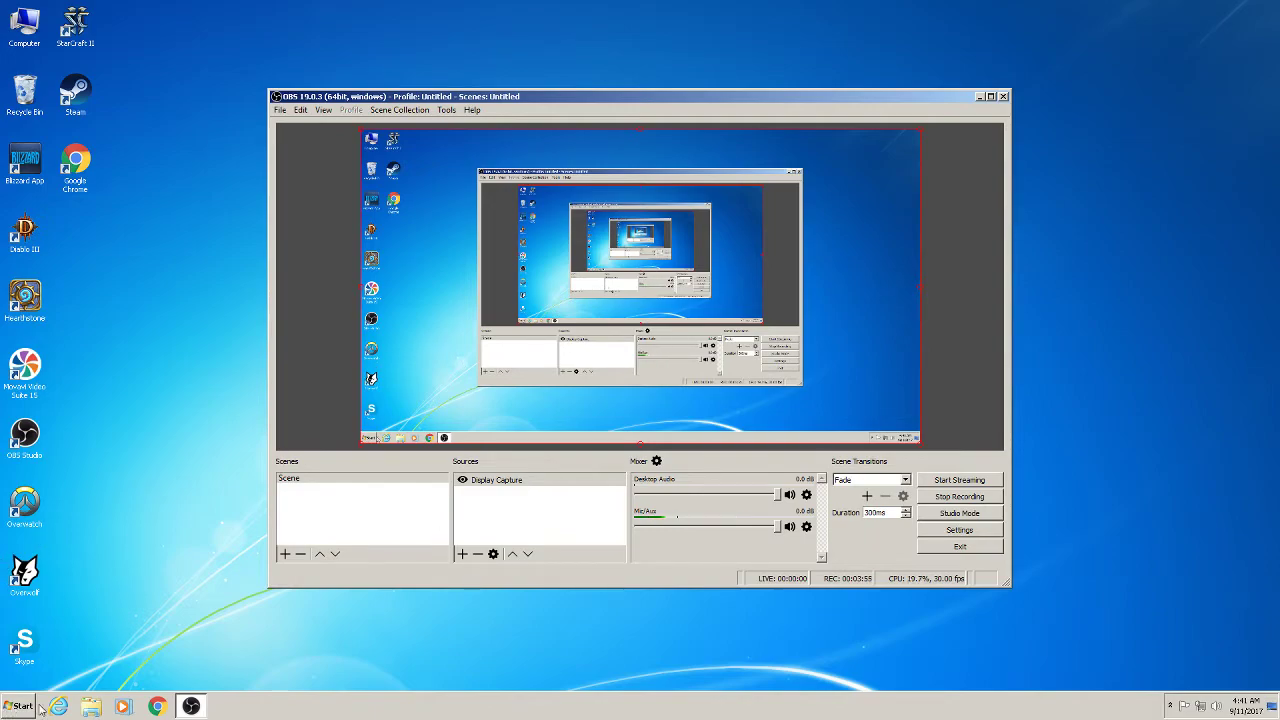
pyautogui.click(8, 700)
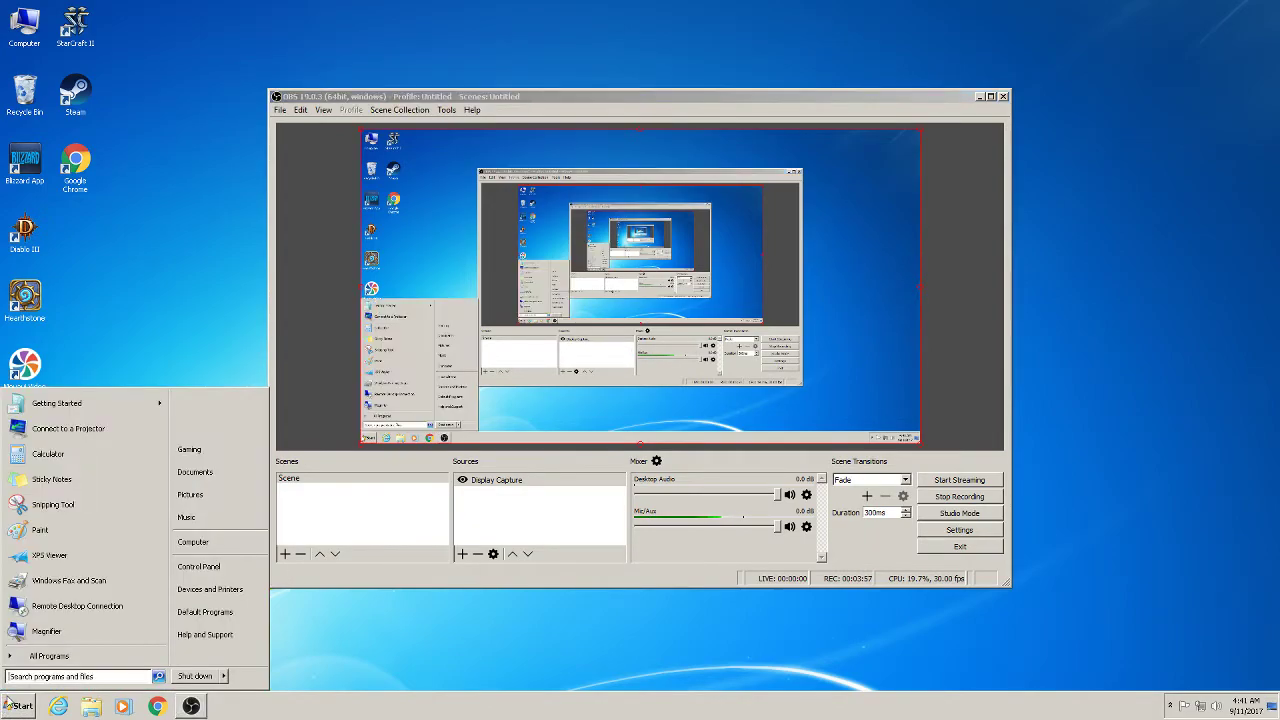
pyautogui.click(45, 652)
pyautogui.scroll(-10, 96, 555)
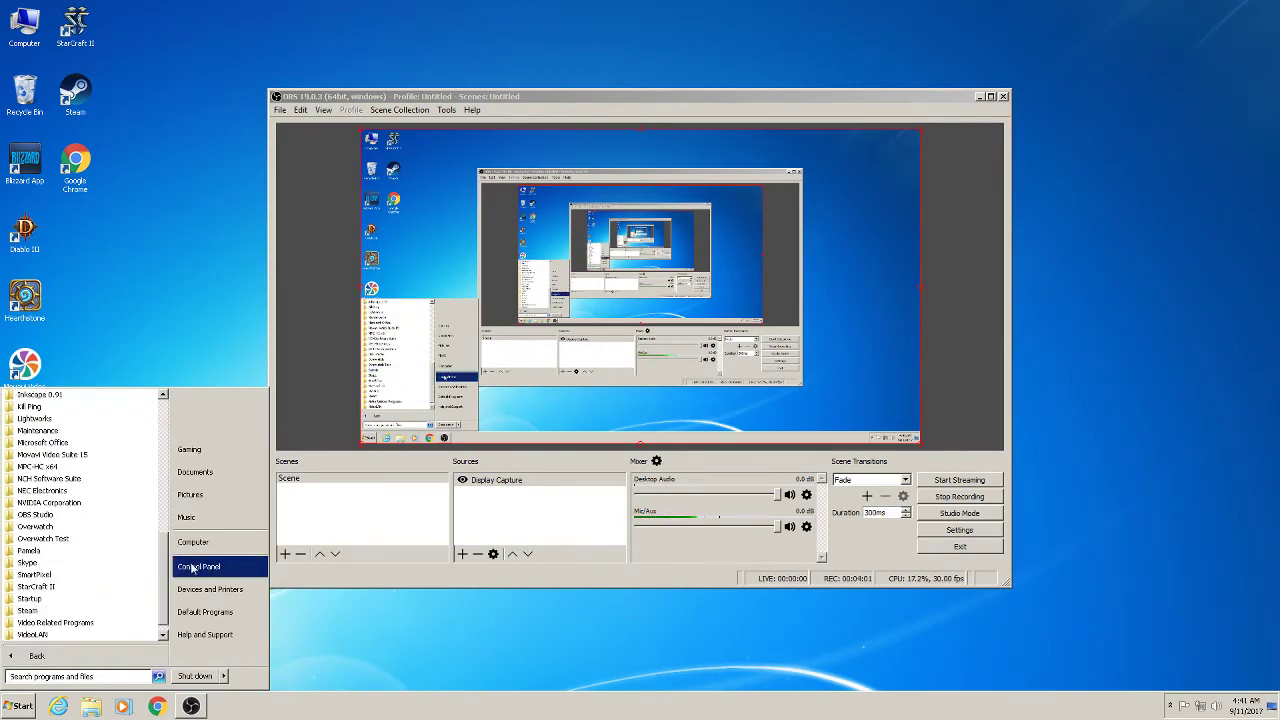
pyautogui.click(480, 606)
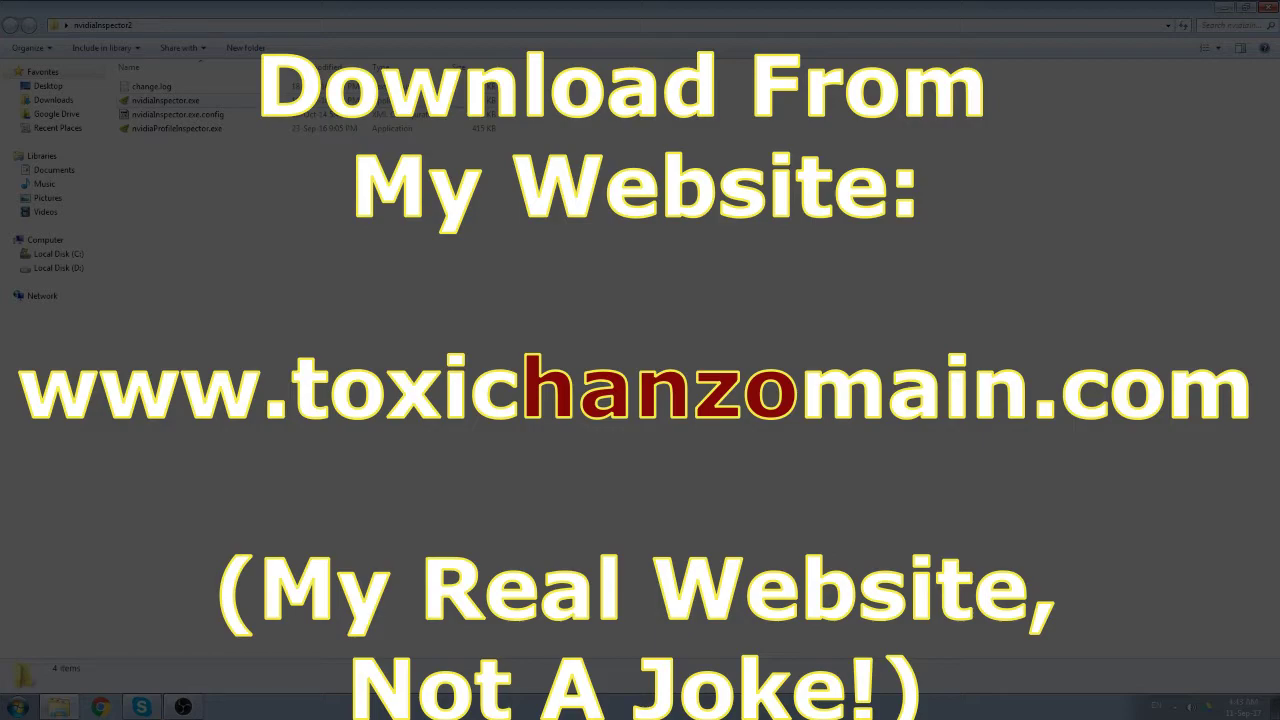
# Select nvidiaInspector.exe in the nvidiaInspector2 folder.
pyautogui.click(165, 100)
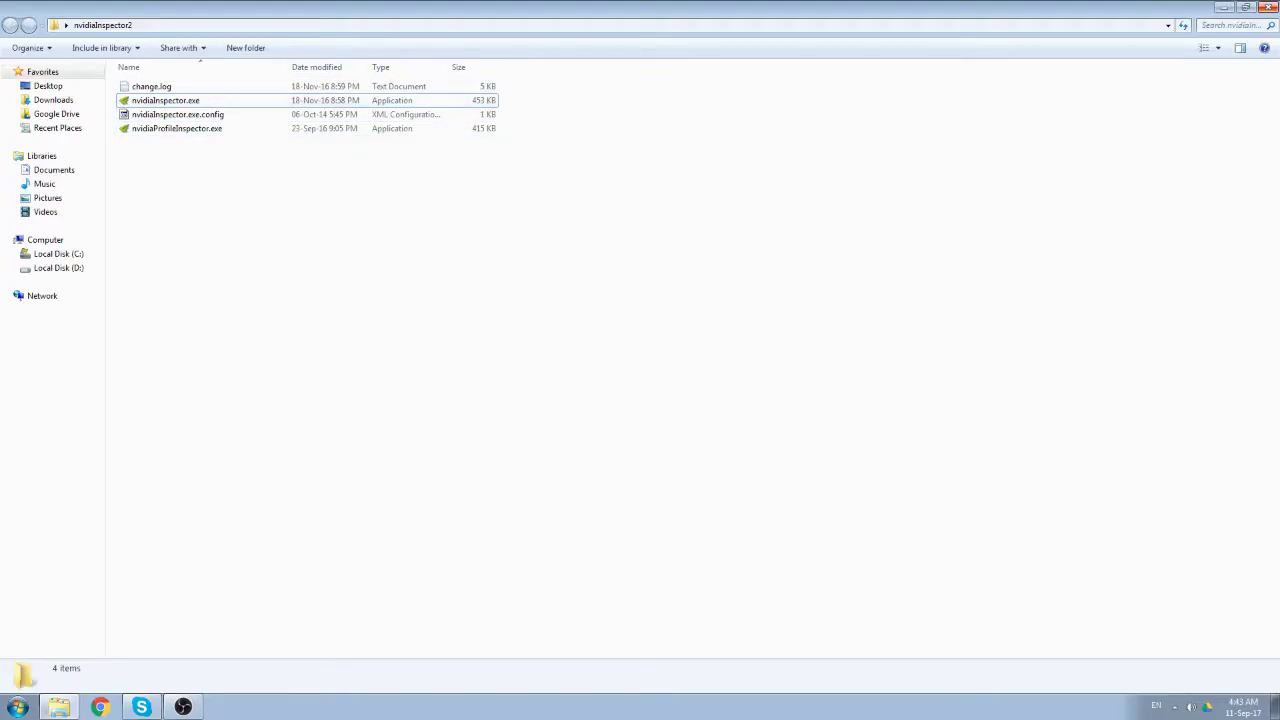
# Launch nvidiaInspector.exe and load the Overwatch profile from the Profiles dropdown.
pyautogui.click(165, 100)
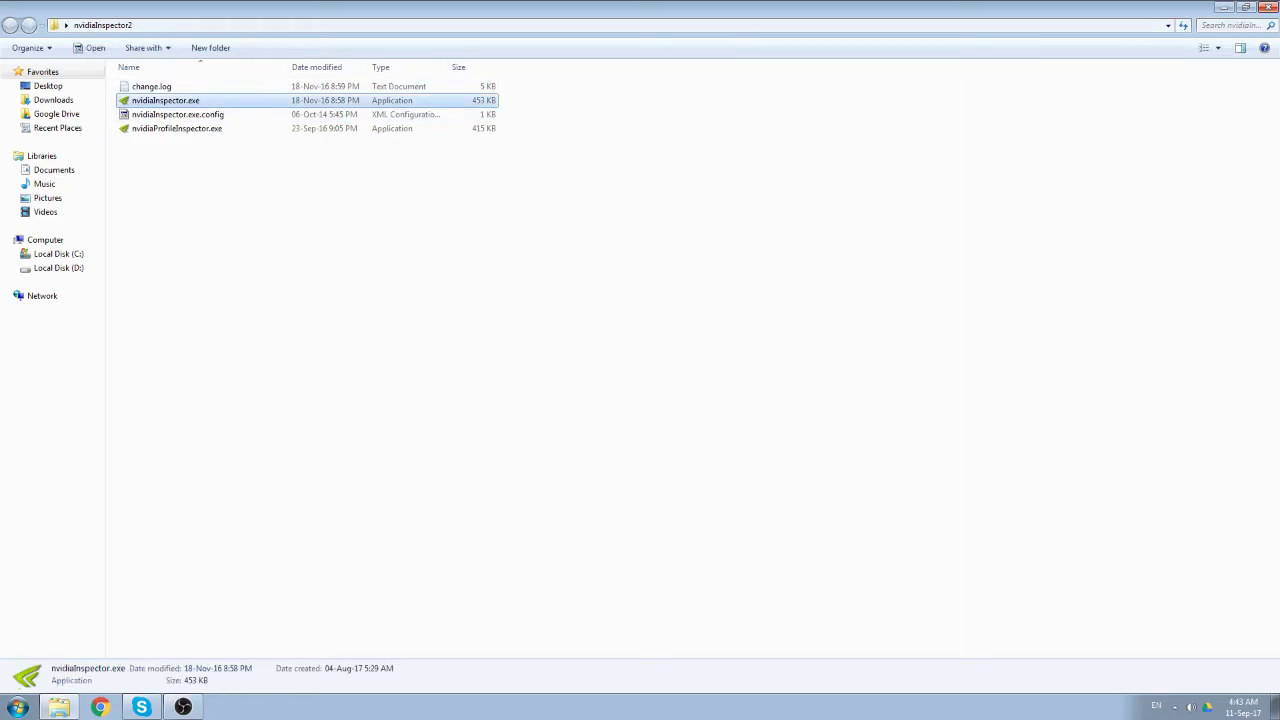
pyautogui.press('Return')
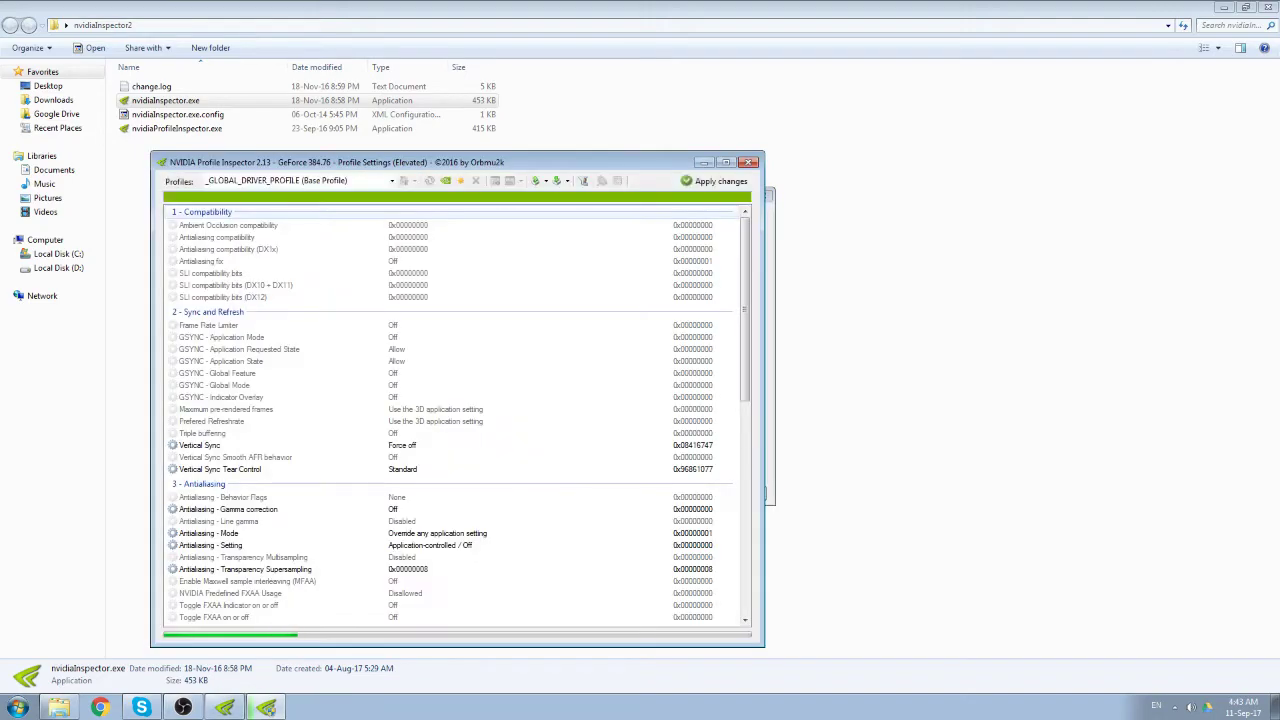
pyautogui.hotkey('alt', 'Down')
pyautogui.moveTo(390, 195); pyautogui.dragTo(390, 495)
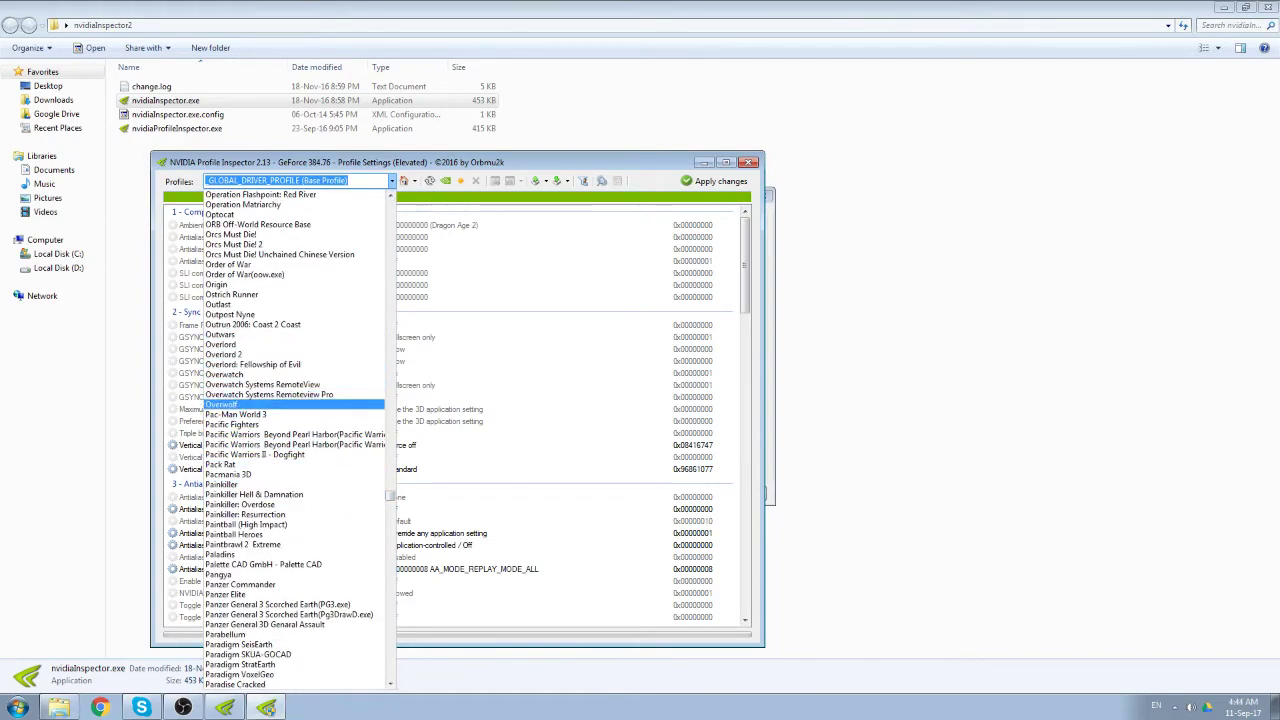
pyautogui.click(258, 374)
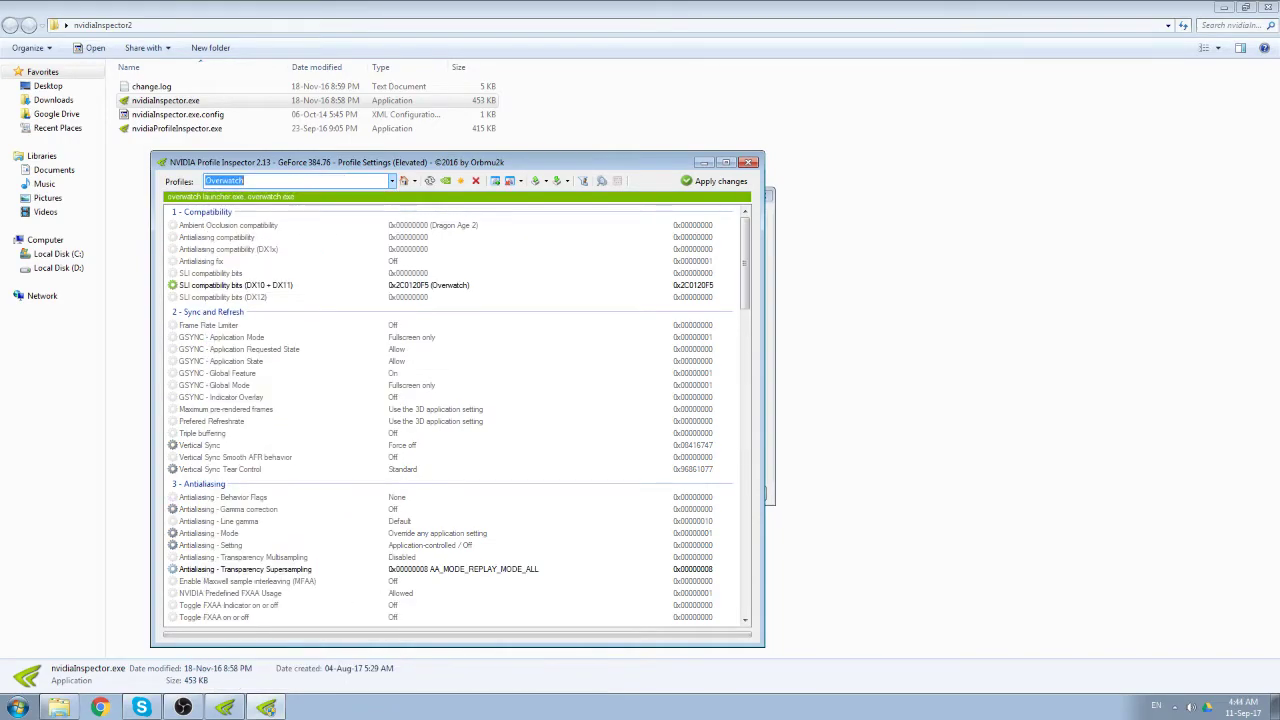
# Maximize the inspector and set Power management mode under 5 - Common to Prefer maximum performance.
pyautogui.press('super+Up')
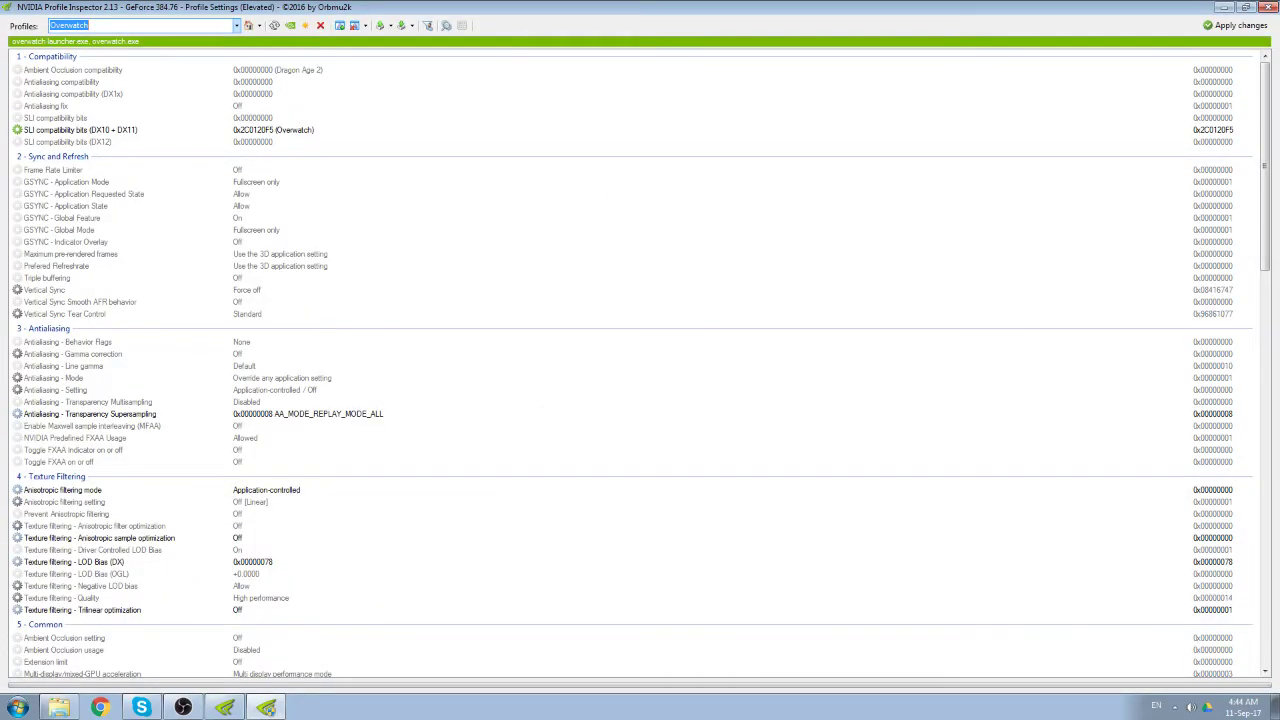
pyautogui.scroll(-10, 640, 366)
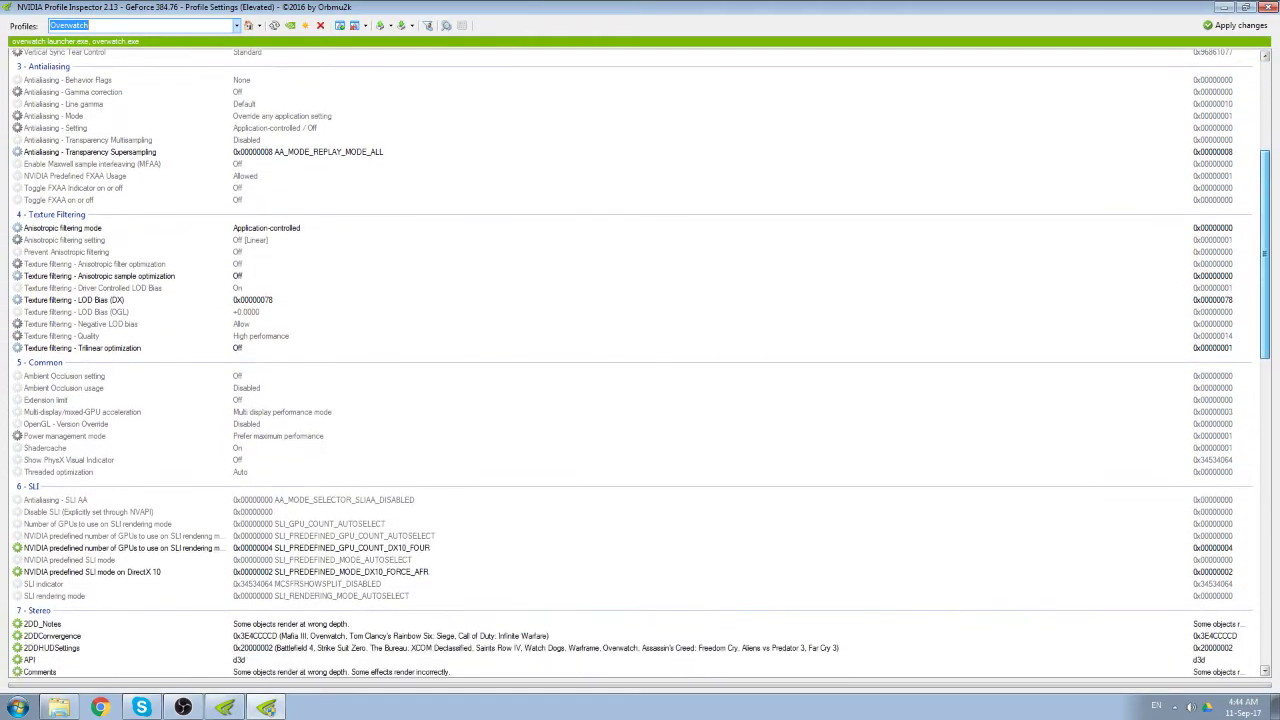
pyautogui.scroll(5, 640, 366)
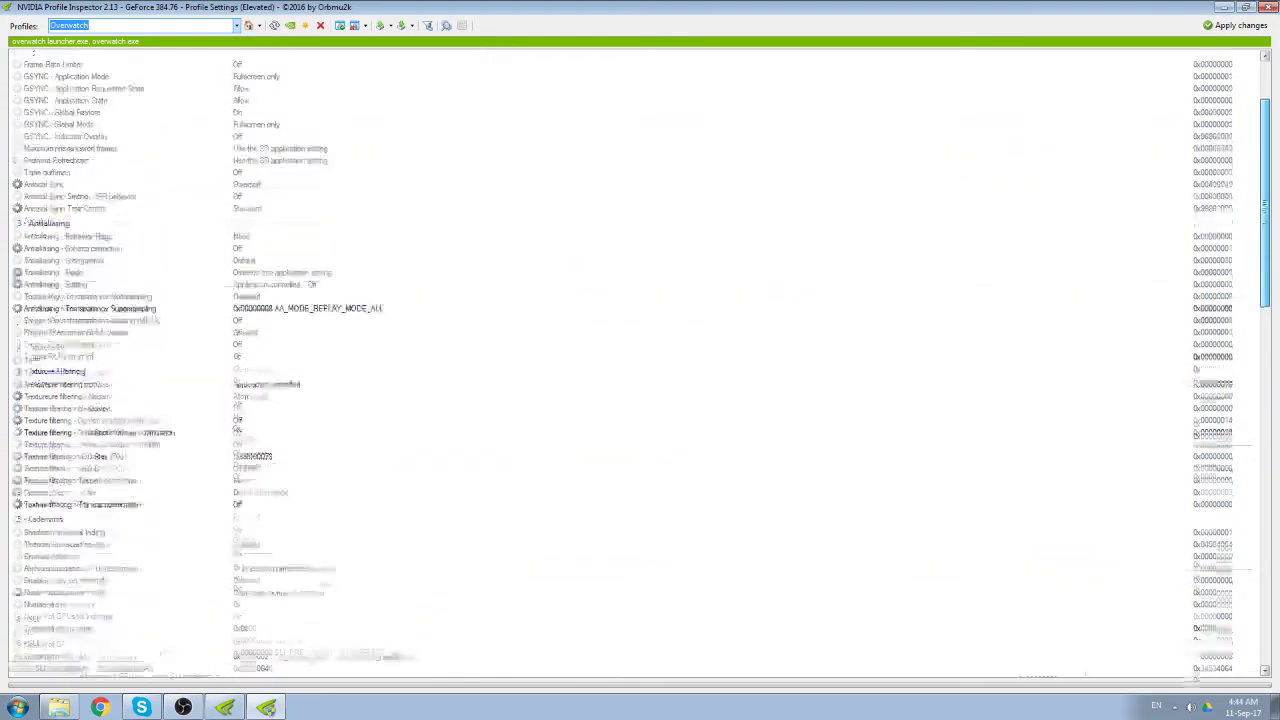
pyautogui.scroll(-8, 640, 363)
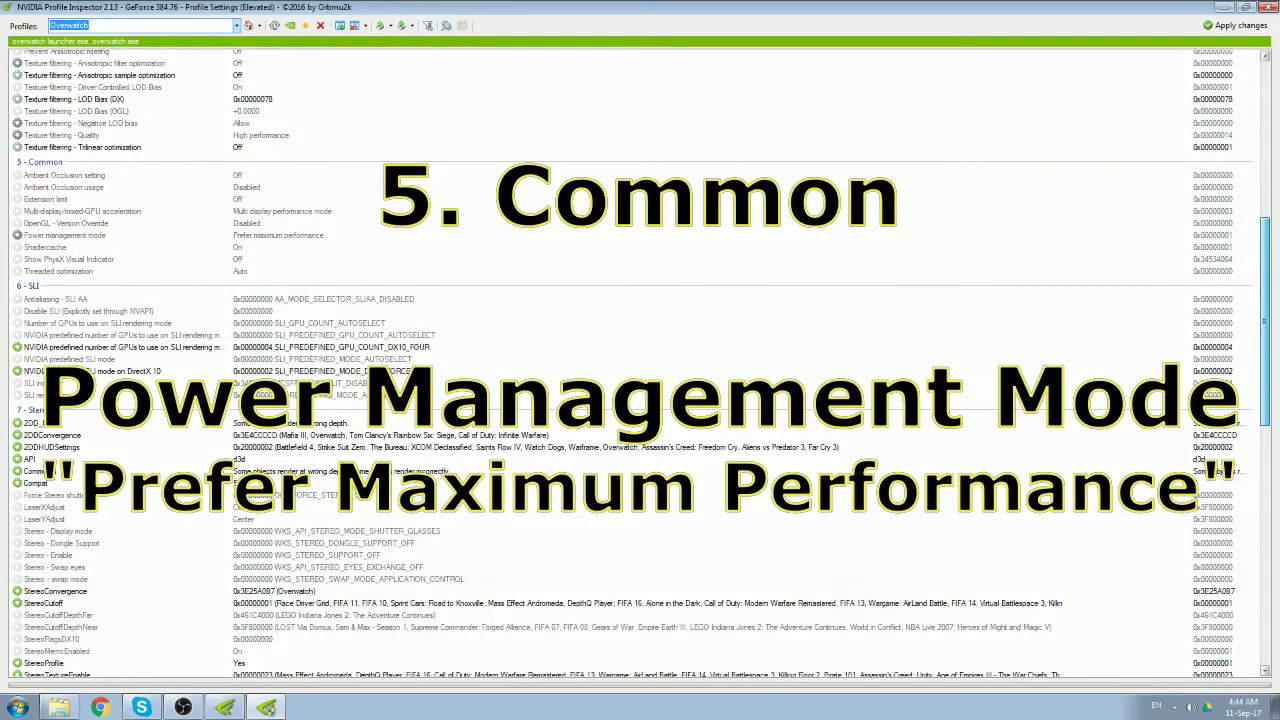
pyautogui.scroll(-8, 640, 363)
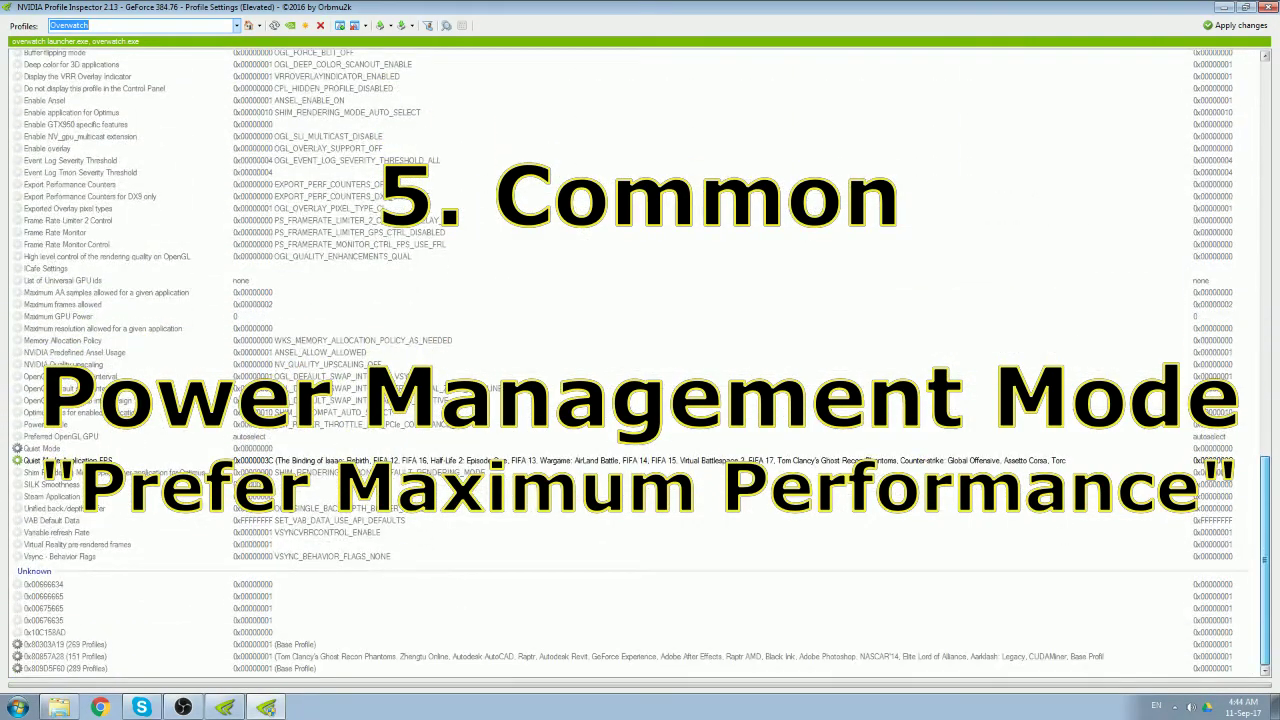
pyautogui.scroll(15, 640, 363)
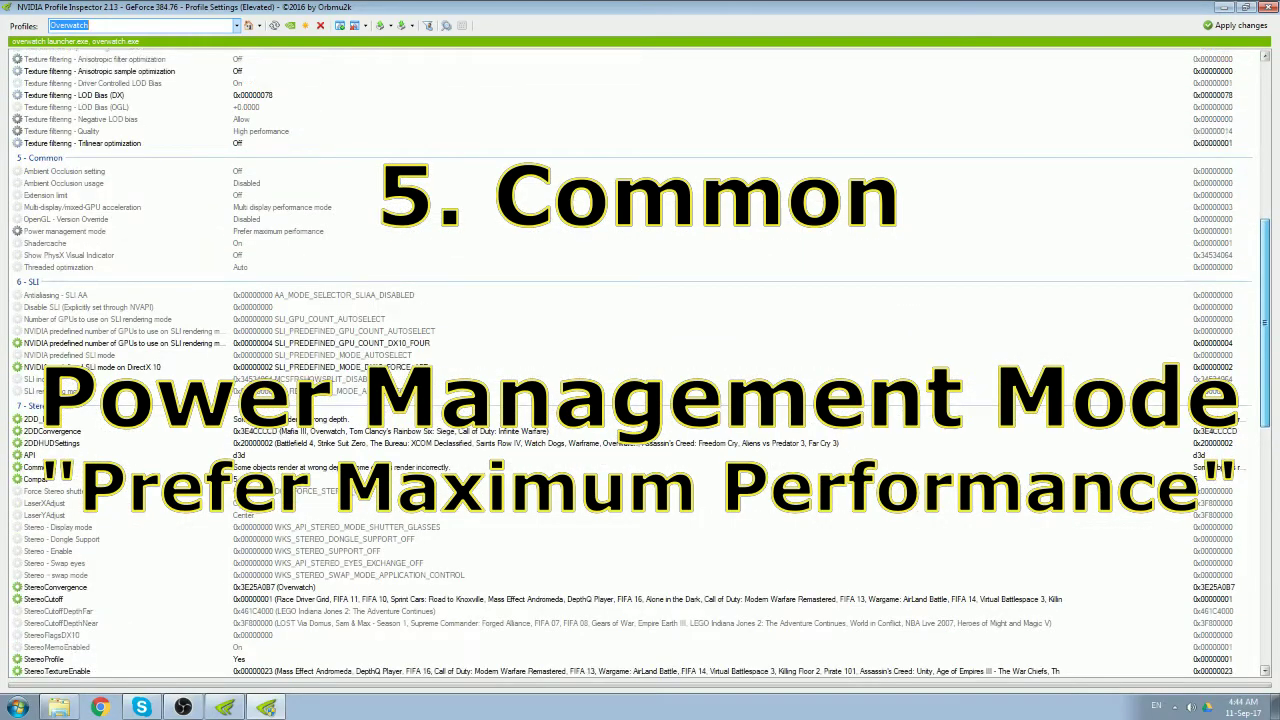
pyautogui.scroll(3, 640, 363)
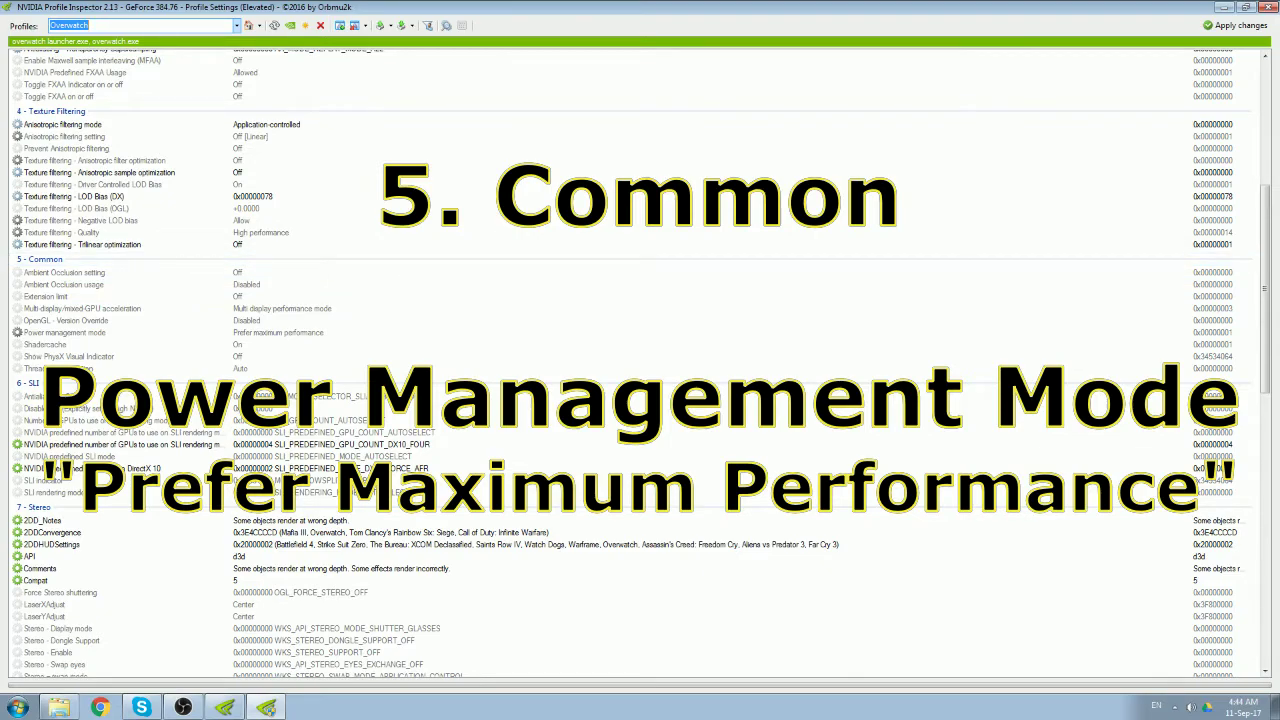
pyautogui.click(278, 332)
pyautogui.click(1182, 332)
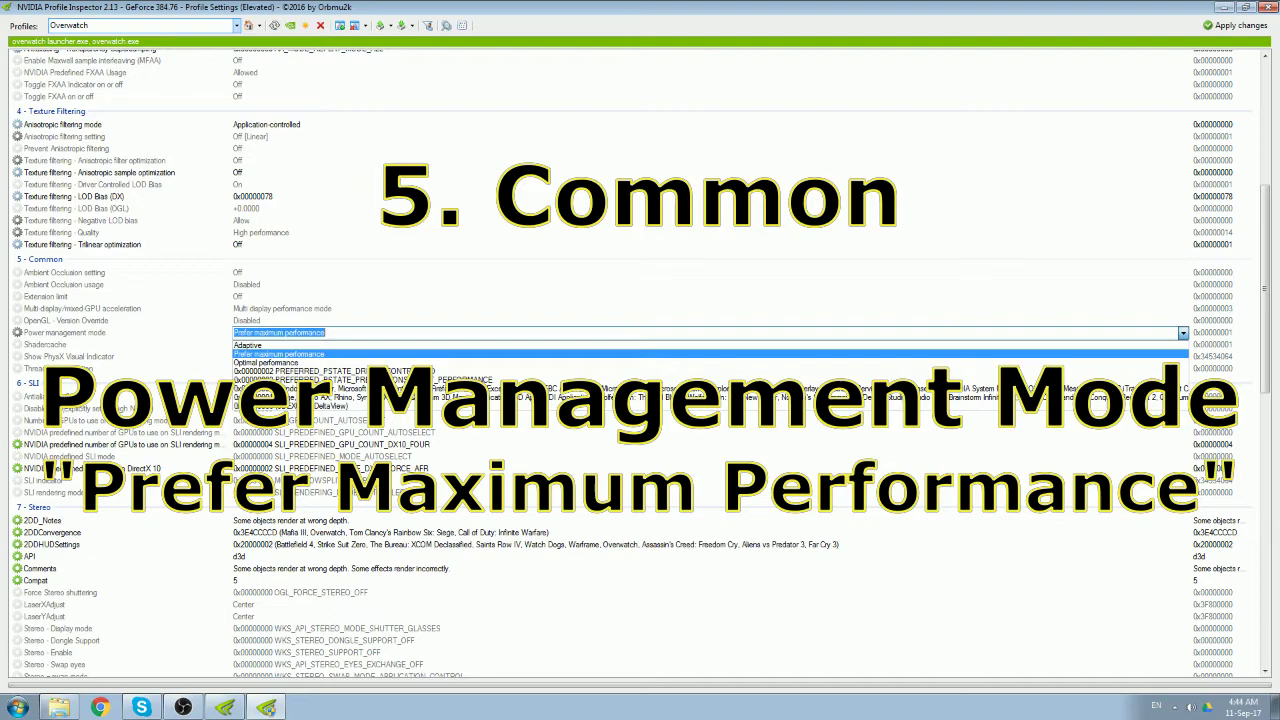
pyautogui.press('Return')
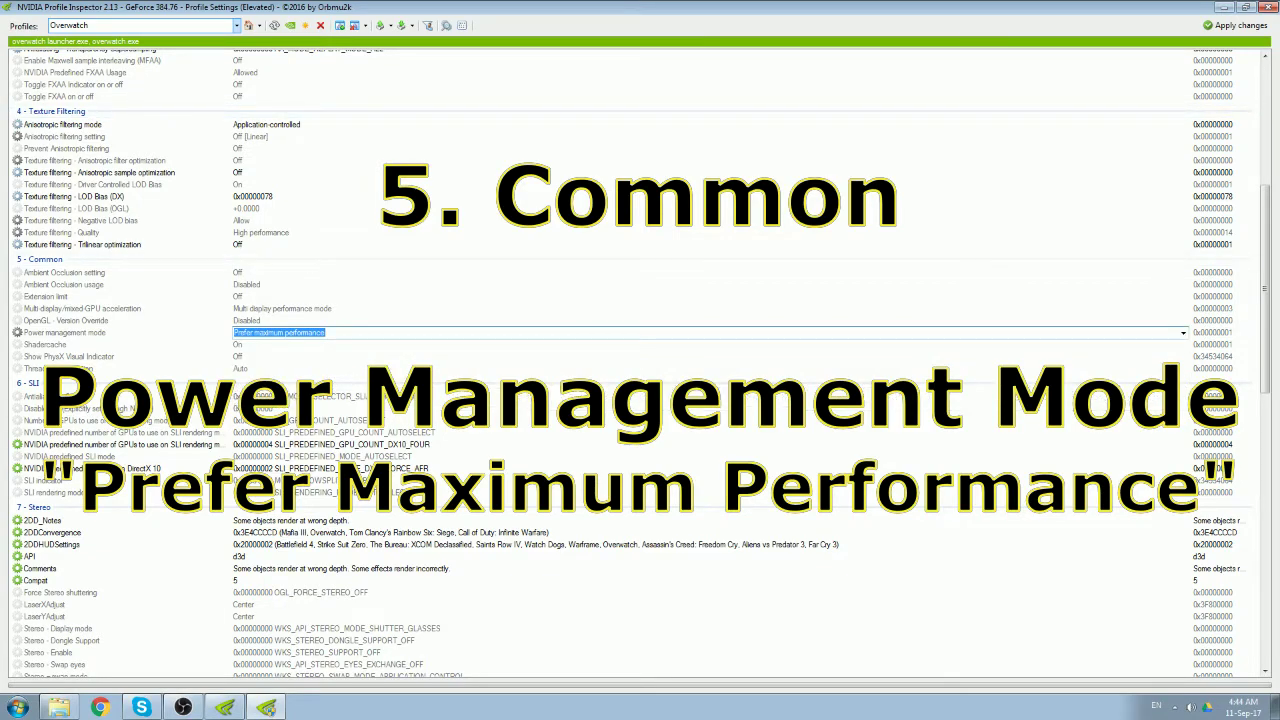
pyautogui.scroll(4, 640, 363)
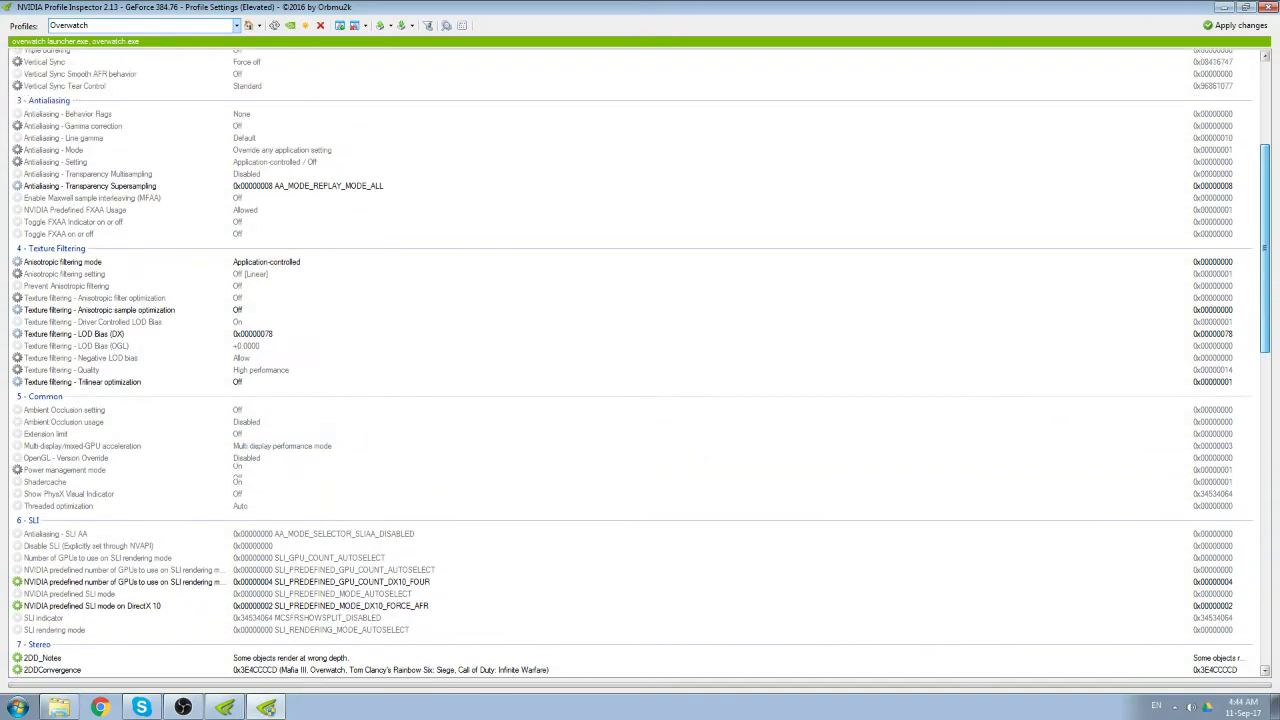
# Confirm Overwatch's Texture filtering LOD Bias (DX) reads 0x00000078, then minimize everything to the desktop.
pyautogui.scroll(2, 640, 363)
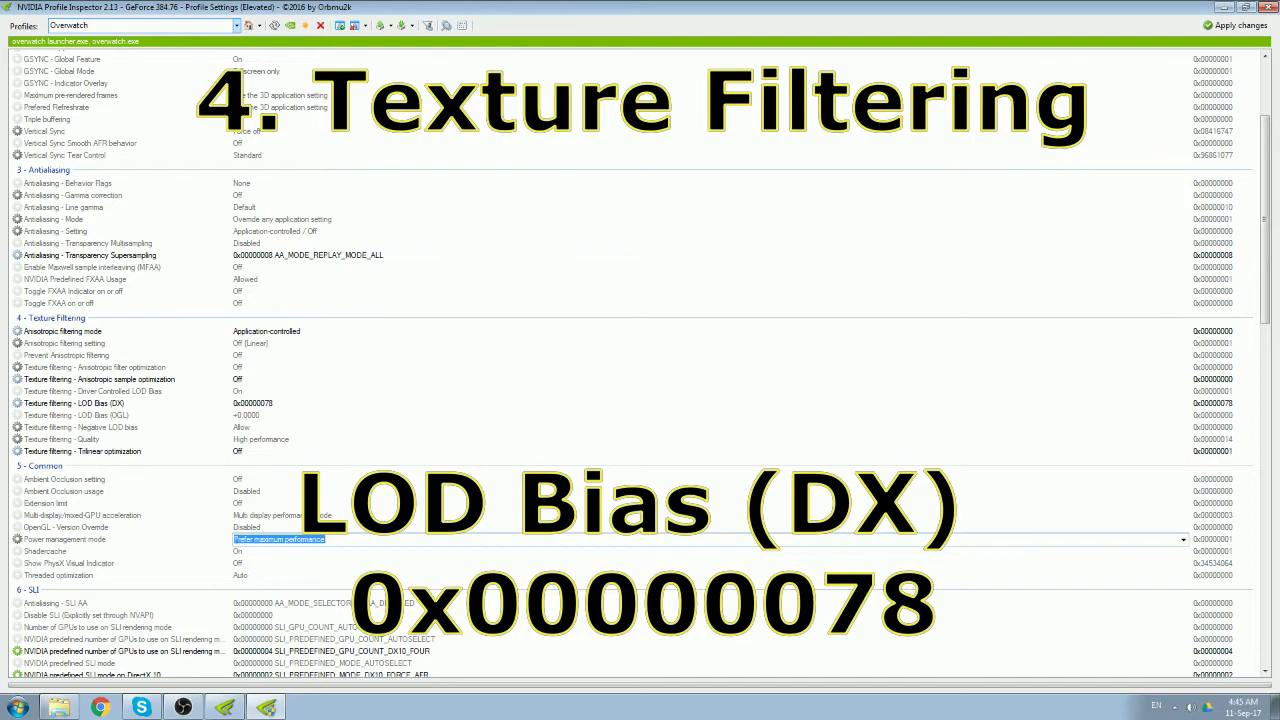
pyautogui.click(75, 403)
pyautogui.click(253, 403)
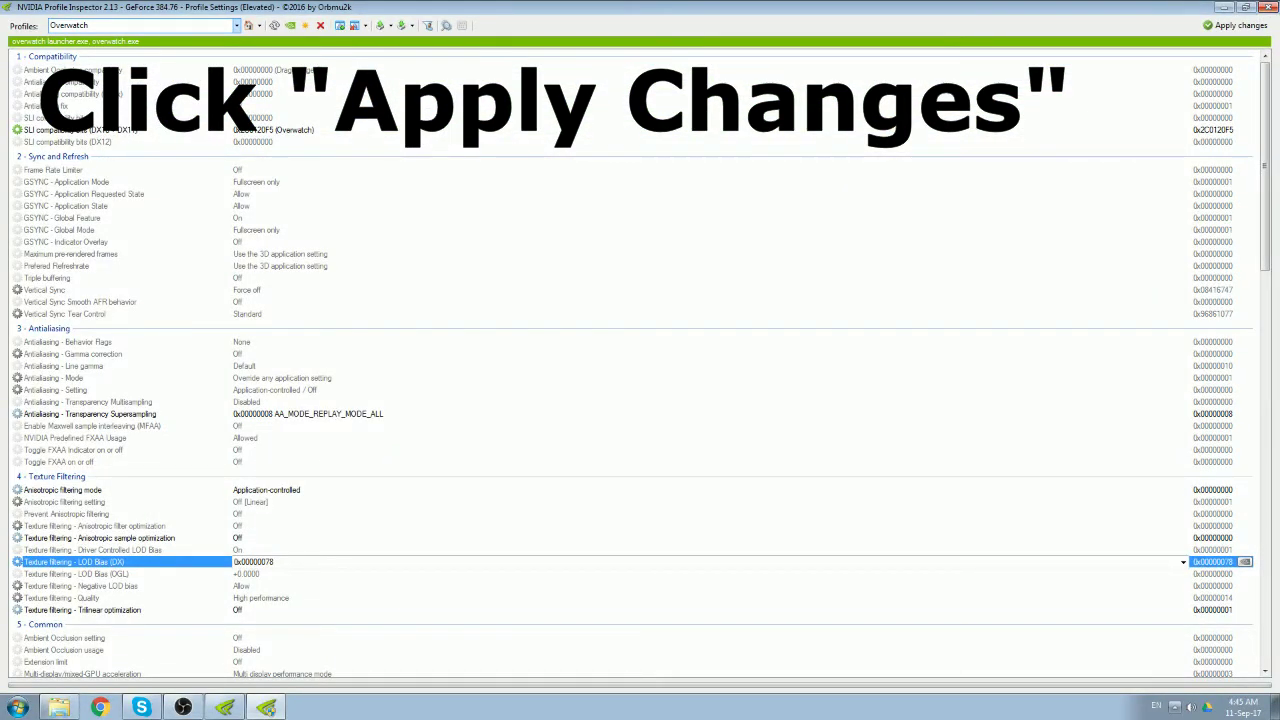
pyautogui.click(1175, 707)
pyautogui.click(1276, 707)
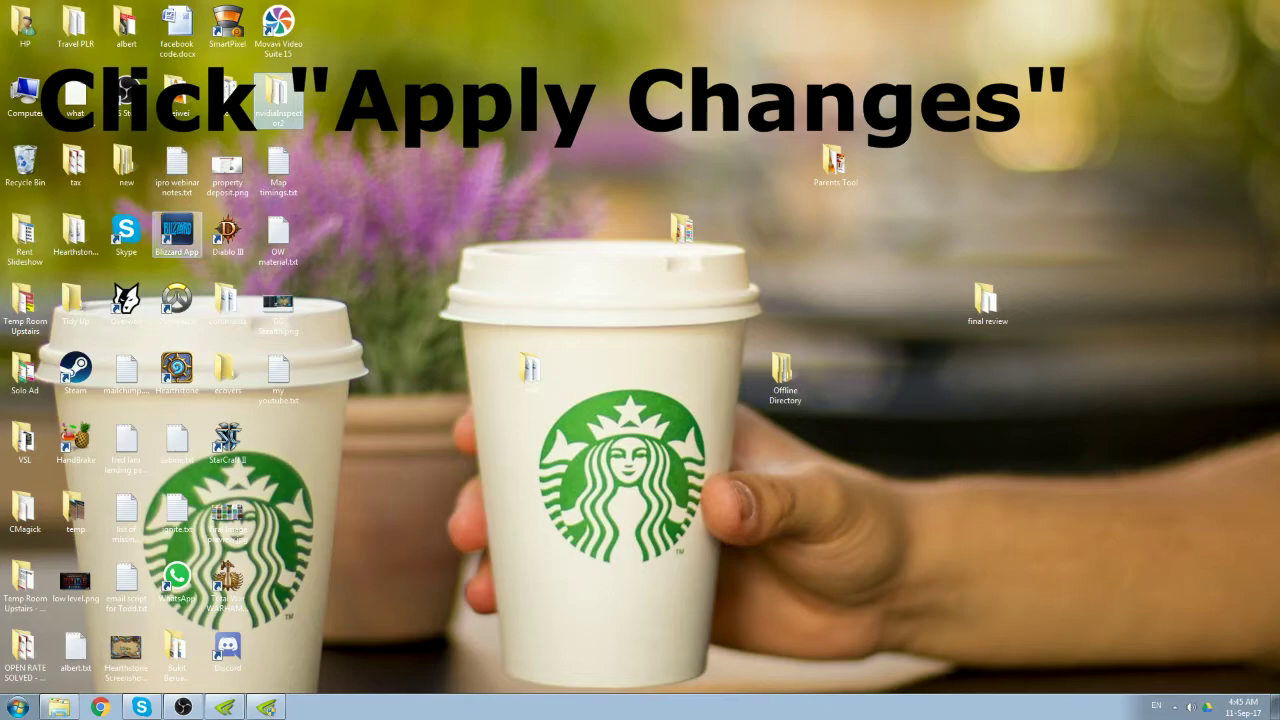